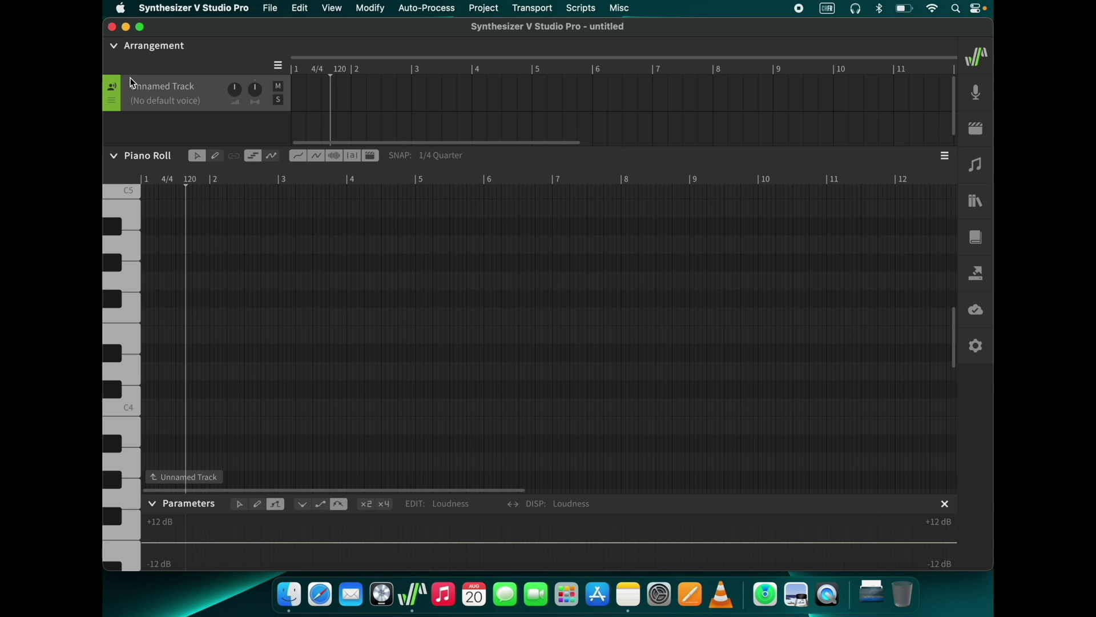
- Enlarge the piano roll and switch the track's voice database to SOLARIA (Lite)
click(114, 44)
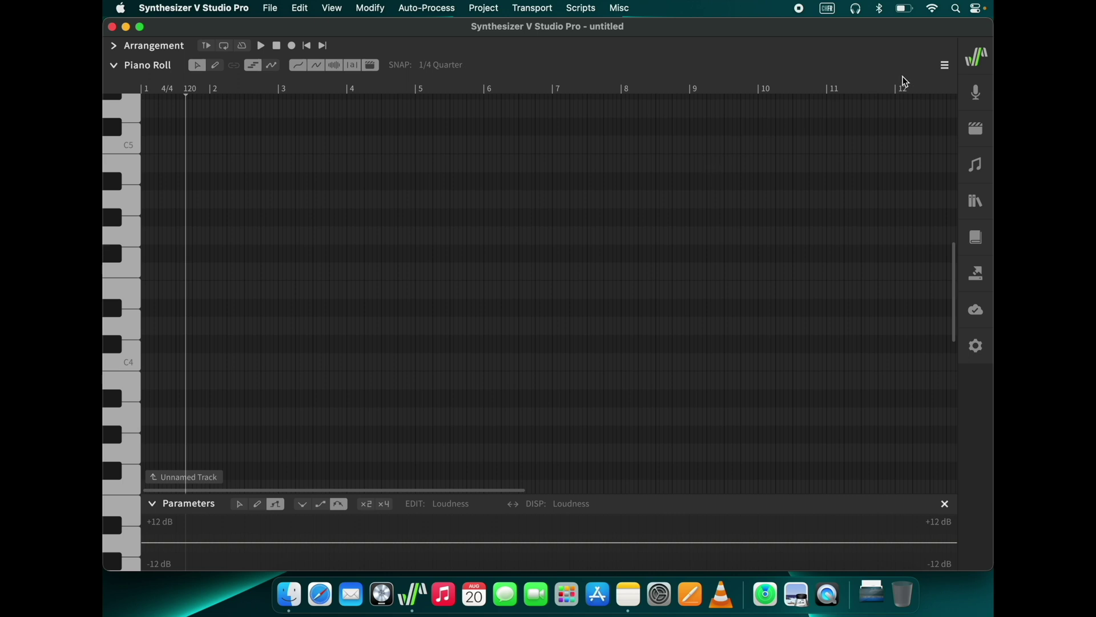
click(982, 92)
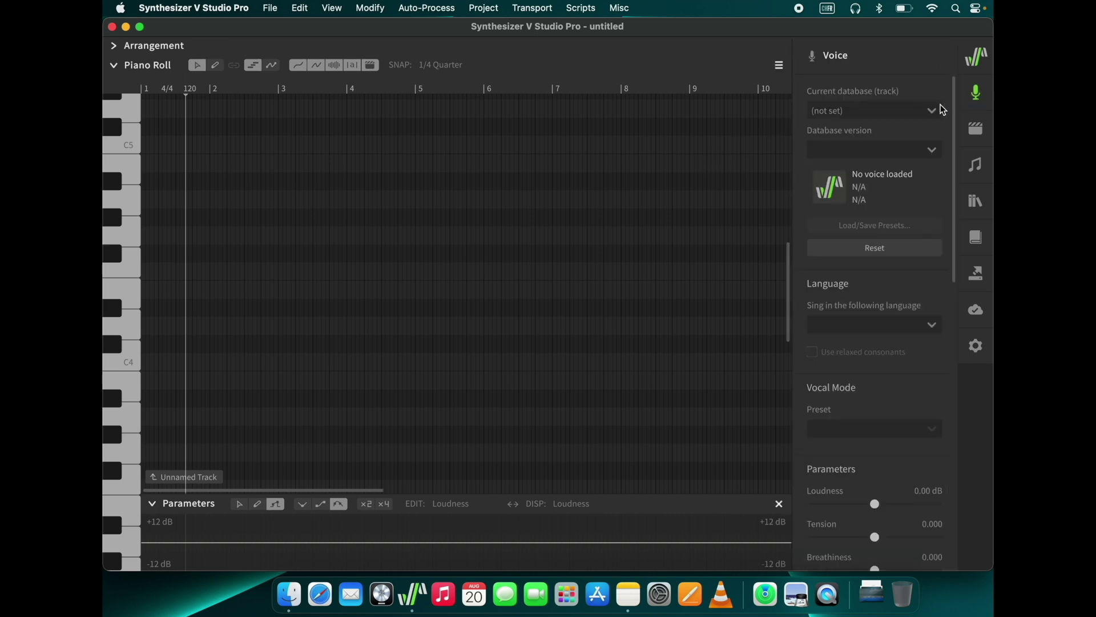
click(913, 111)
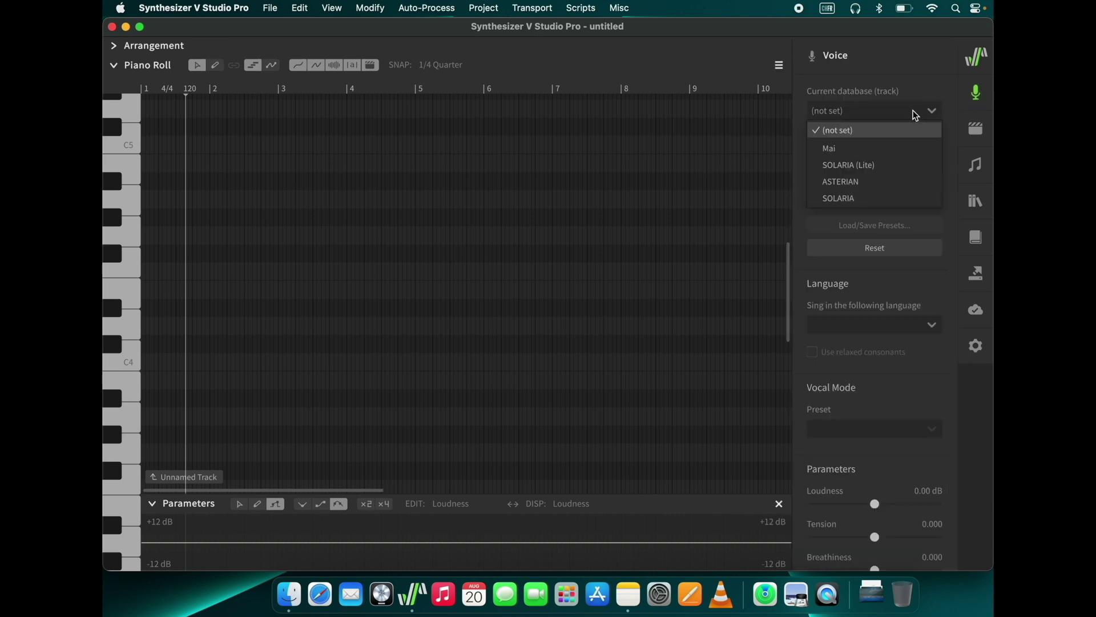
click(885, 167)
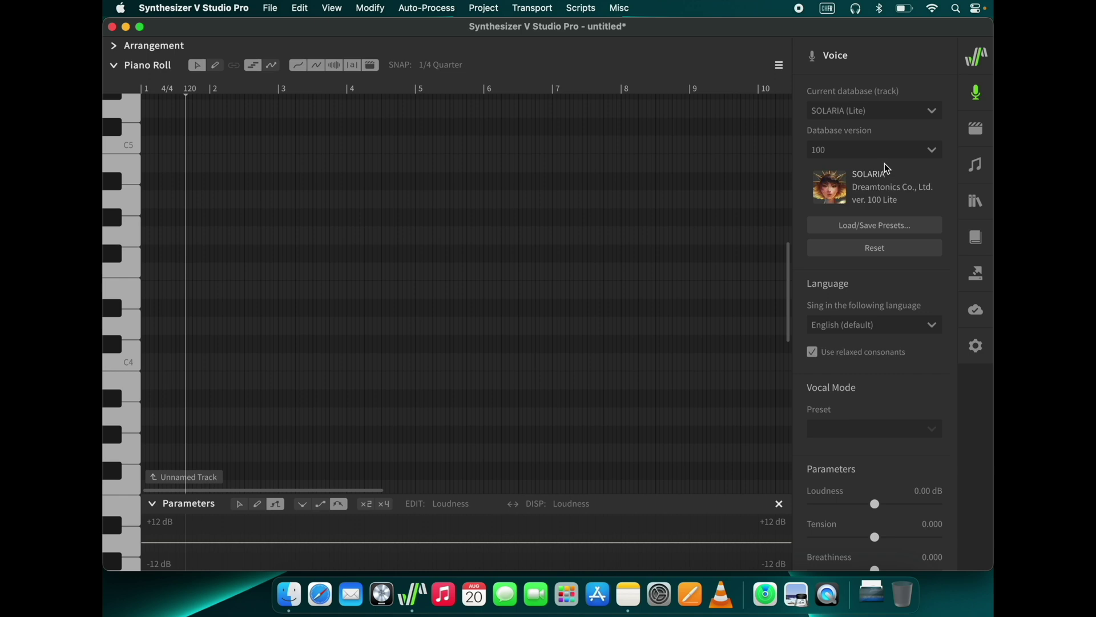
click(974, 94)
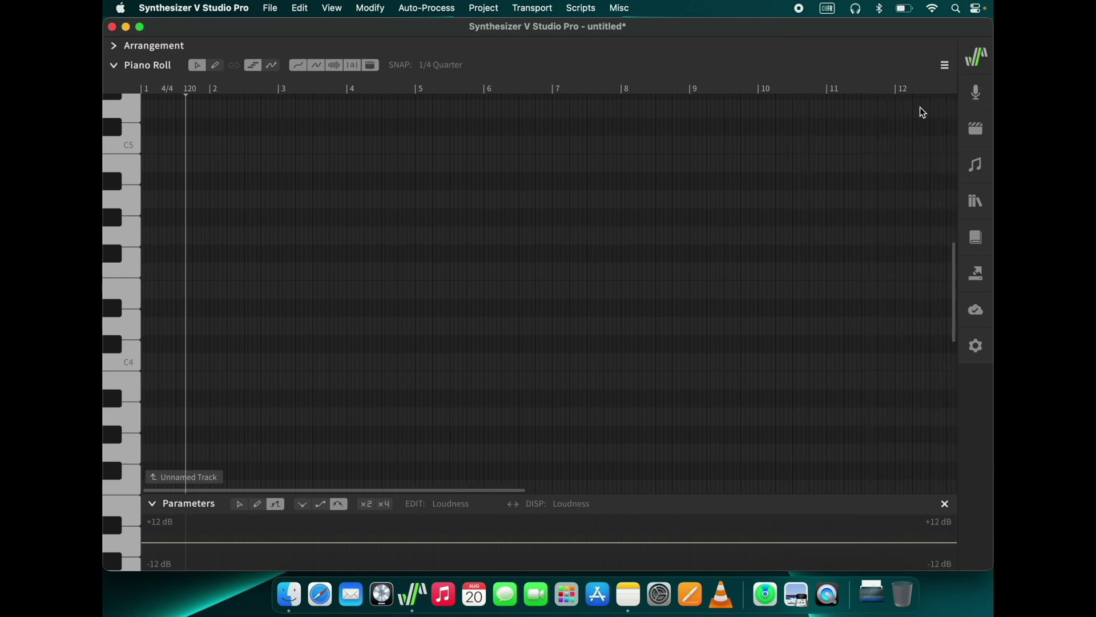
- Change the song-start tempo from 120 to 90 BPM
double_click(186, 87)
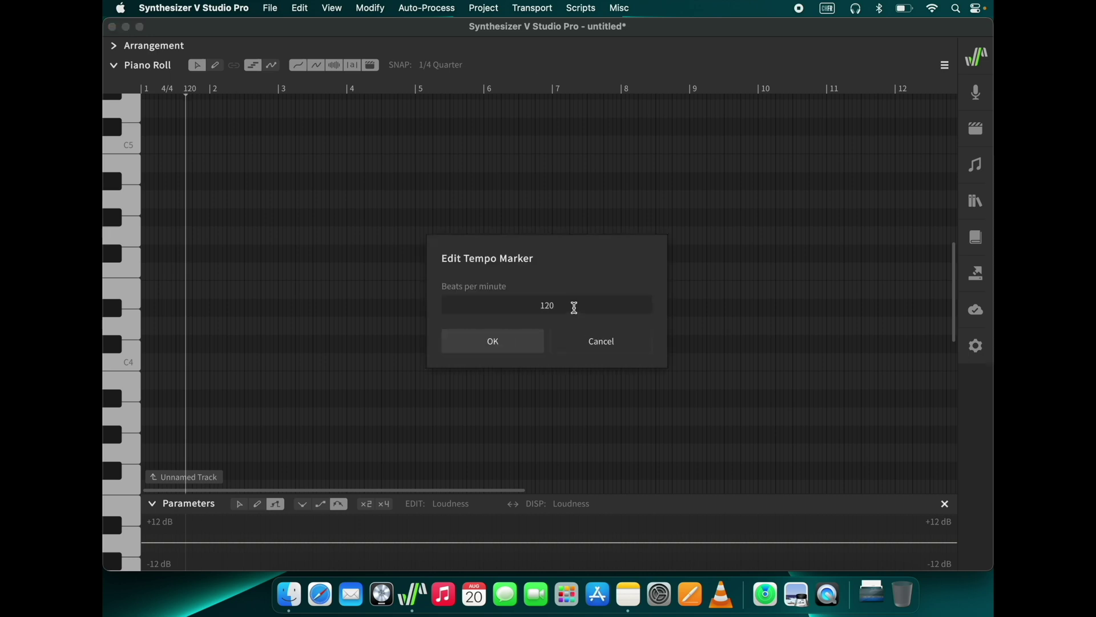
drag(575, 308, 536, 308)
text(90)
click(523, 342)
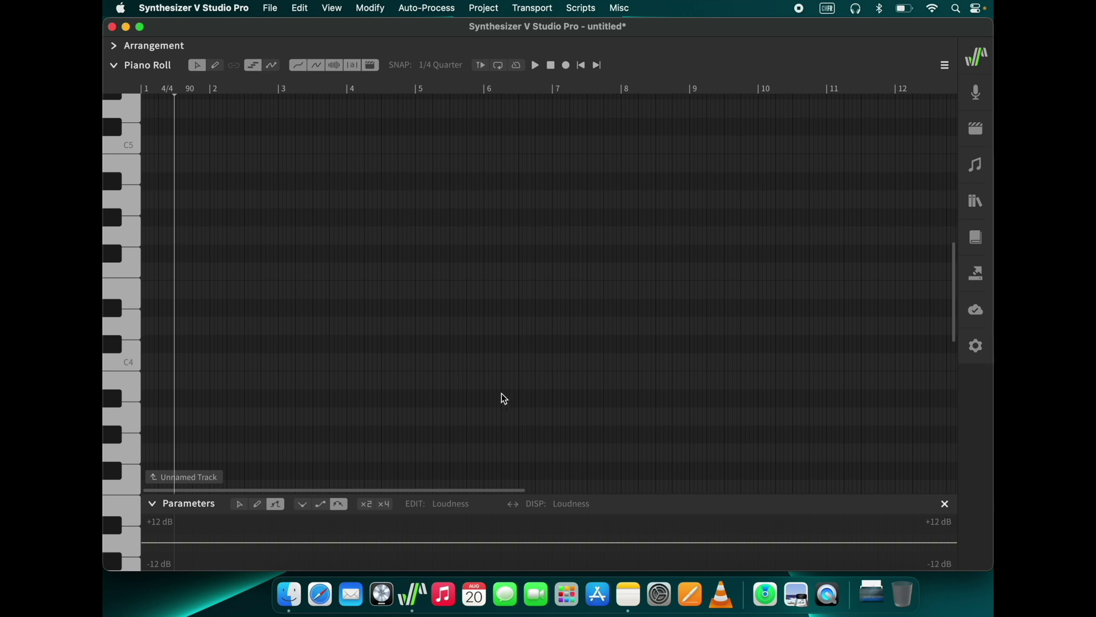
- Draw a slight Breathiness rise over the opening bars, leaving Loudness as the edited parameter
click(451, 504)
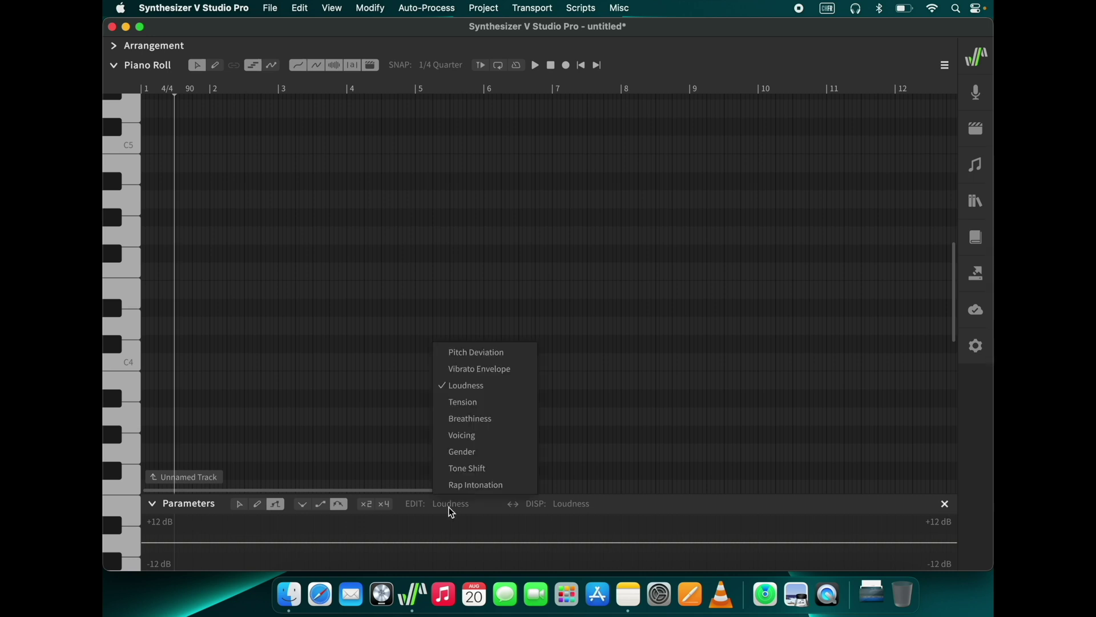
click(476, 420)
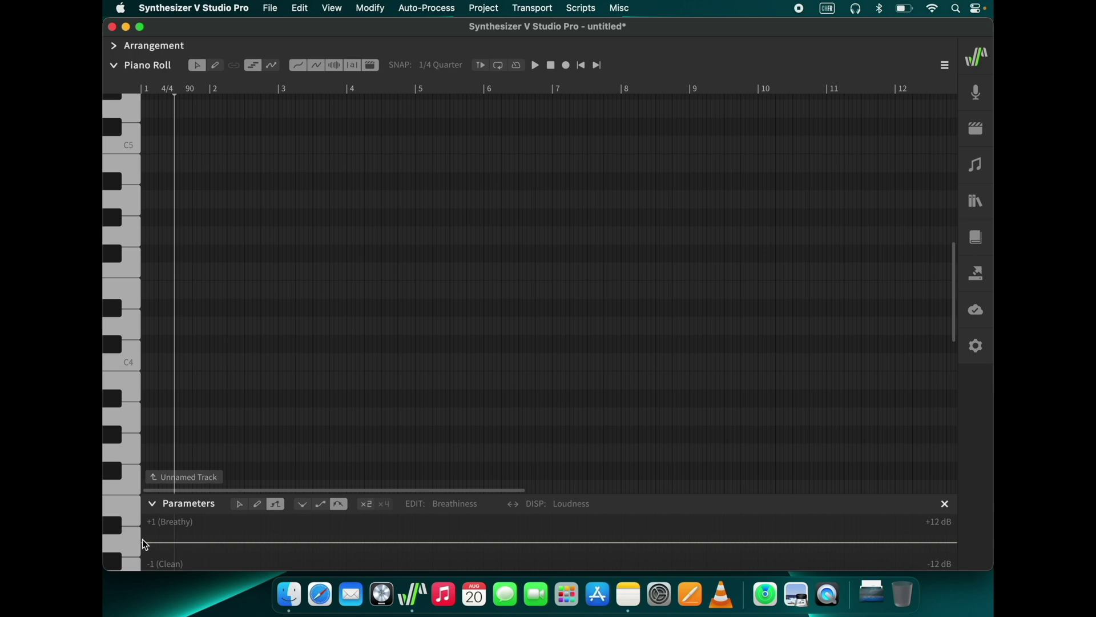
click(555, 538)
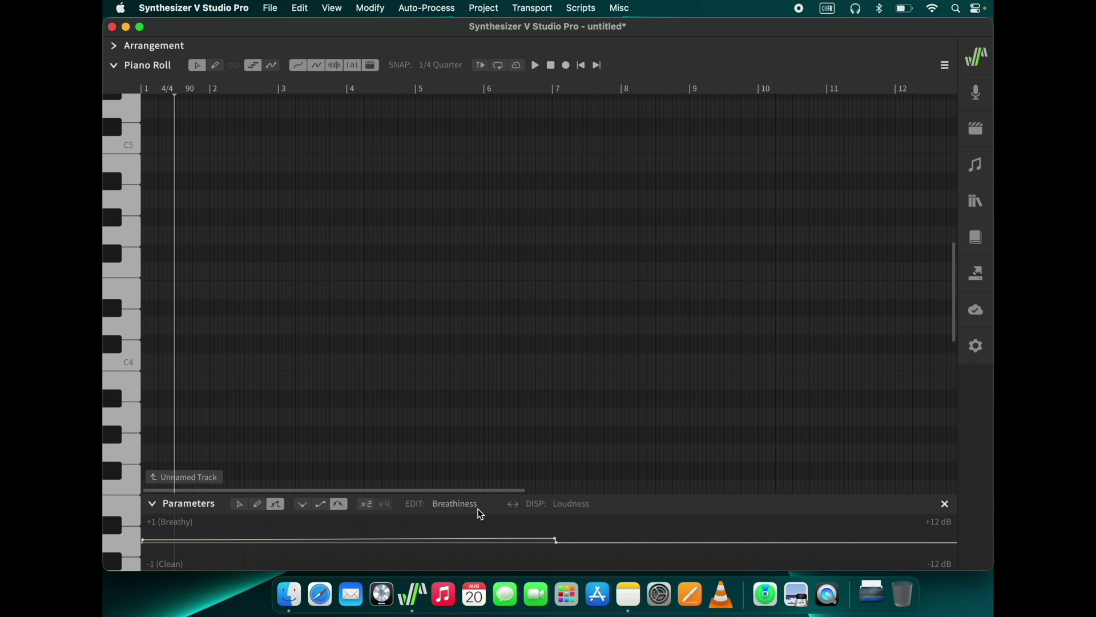
click(448, 502)
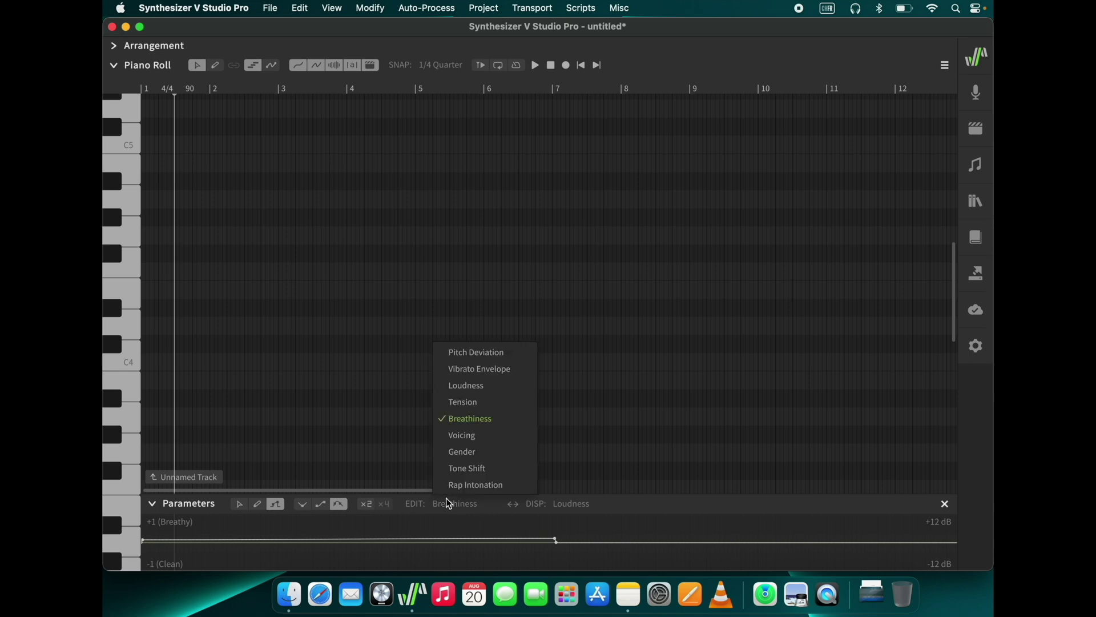
click(478, 389)
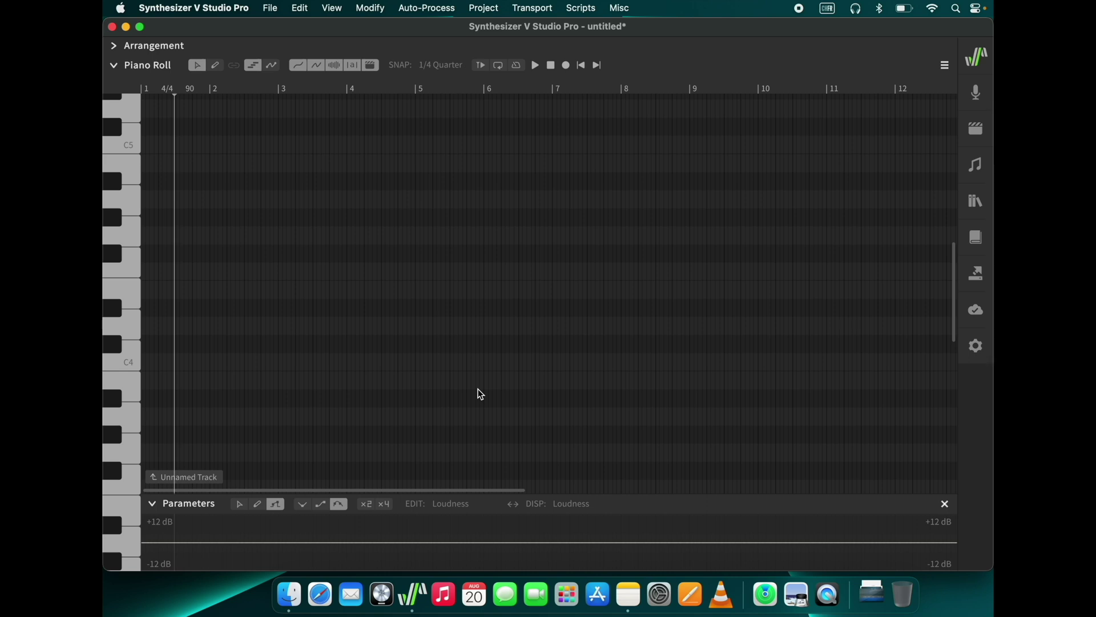
- Draw a two-bar melody of notes between C4 and C5, ending on a long note
click(215, 66)
scroll(259, 221, up, 3)
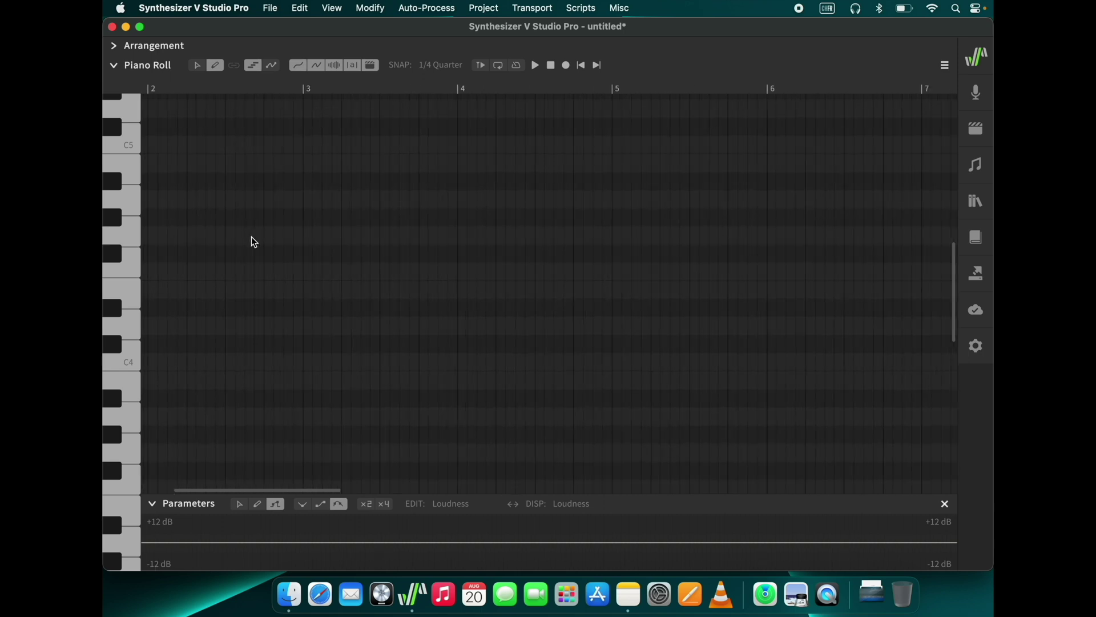
scroll(268, 235, left, 5)
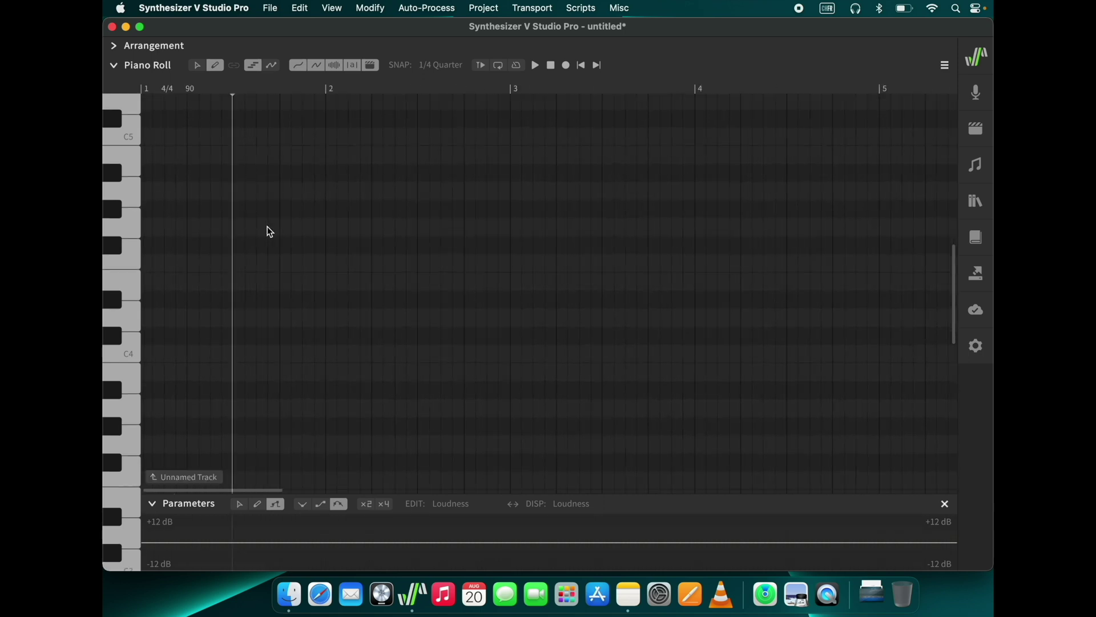
mouse_move(189, 231)
mouse_down()
mouse_move(208, 229)
mouse_move(232, 264)
mouse_move(255, 264)
mouse_move(299, 229)
mouse_up()
drag(304, 354, 393, 356)
drag(397, 228, 415, 228)
drag(420, 264, 439, 264)
drag(443, 229, 532, 229)
- Enter the lyrics 'promises broken like shattered glass' on the notes and play the phrase from the start
double_click(199, 227)
text(promises)
key(Tab)
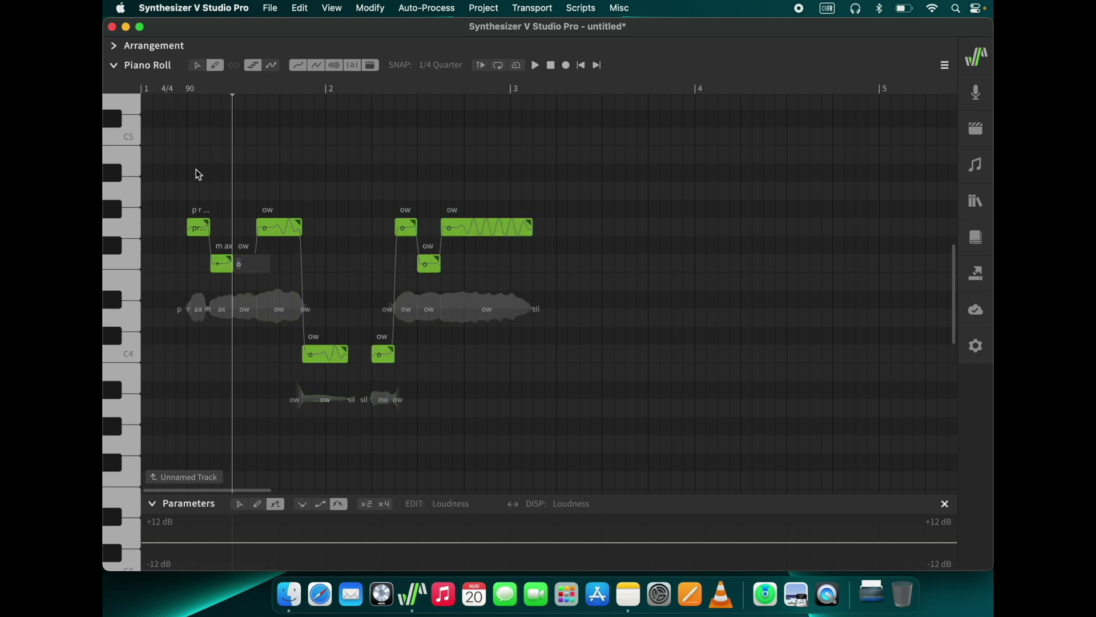
text(broken)
key(Tab)
text(like)
key(Tab)
text(shattered)
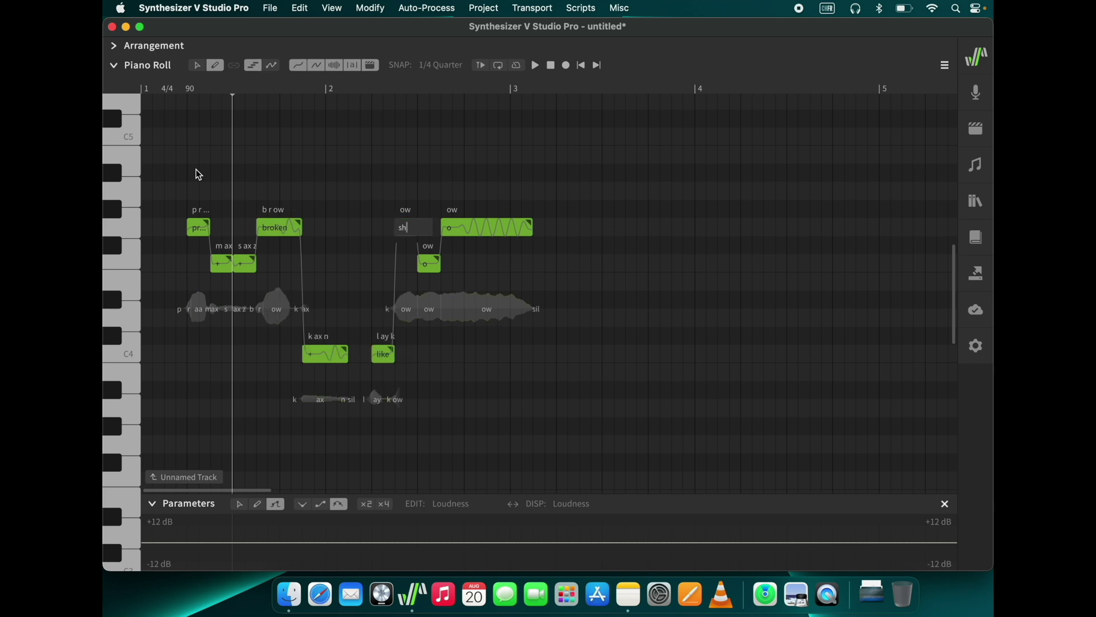
key(Tab)
key(Tab)
text(glass)
key(Return)
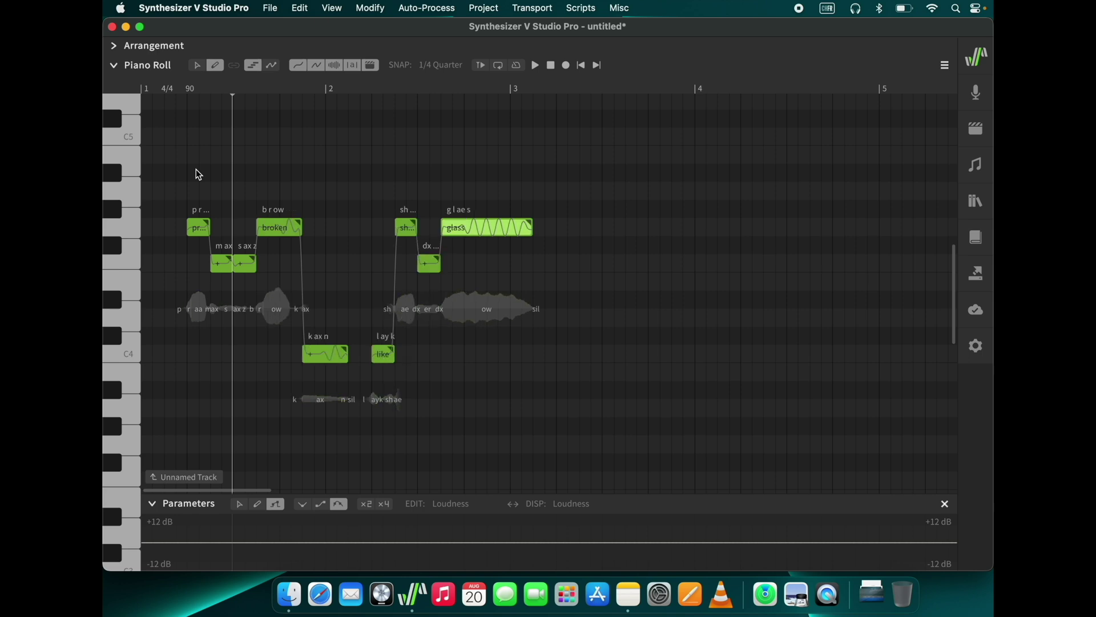
click(151, 90)
key(space)
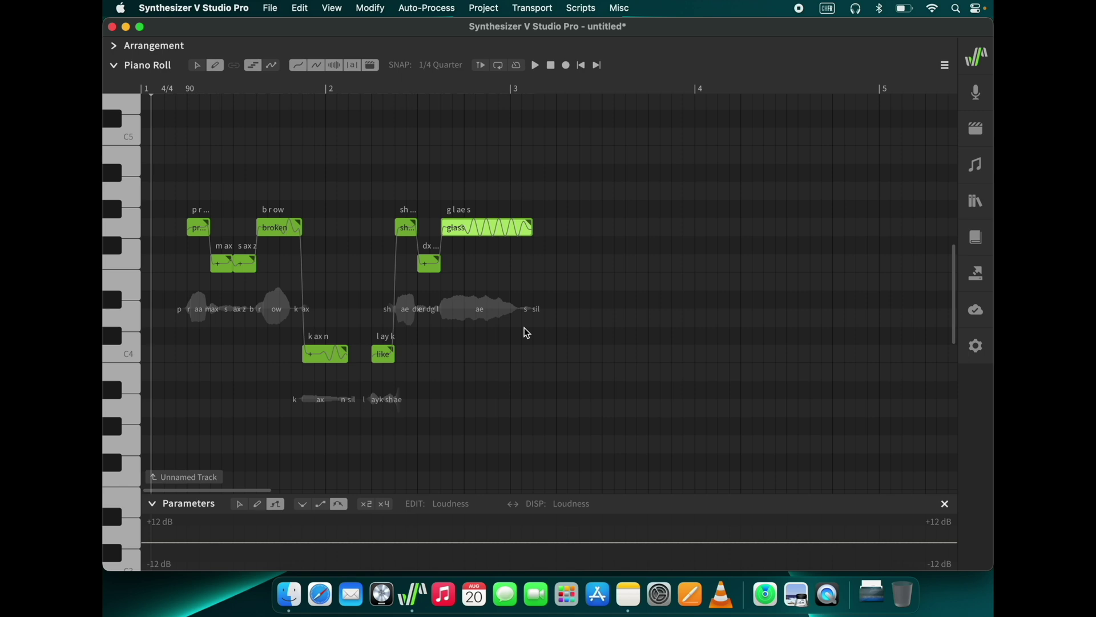
- Shorten 'glass' and add a high ornament note plus a note back at its pitch
drag(531, 227, 485, 228)
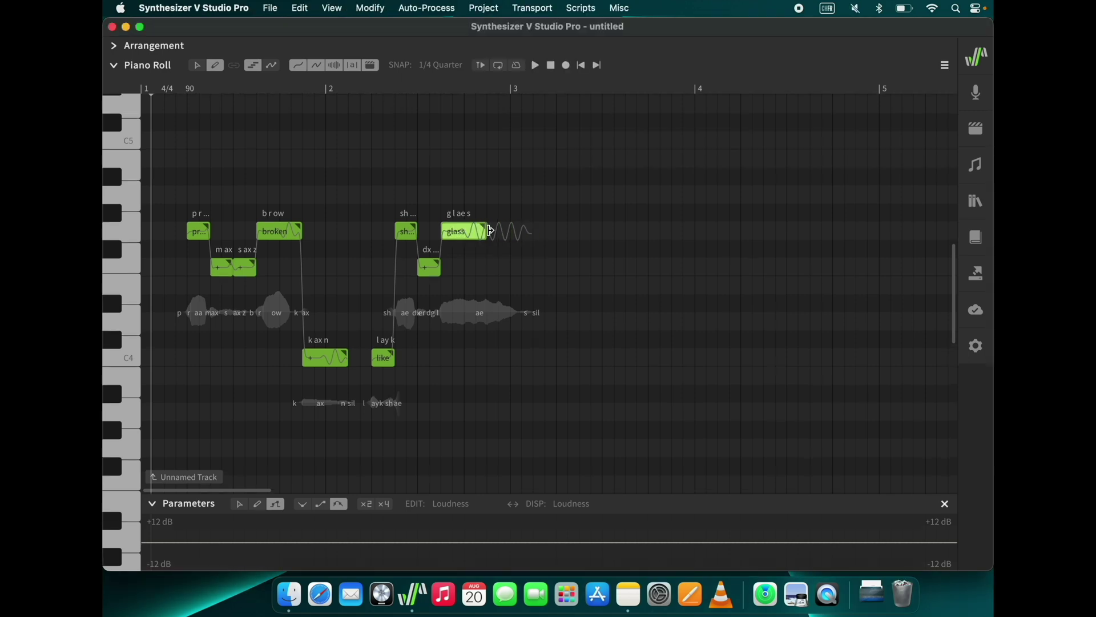
drag(486, 177, 507, 178)
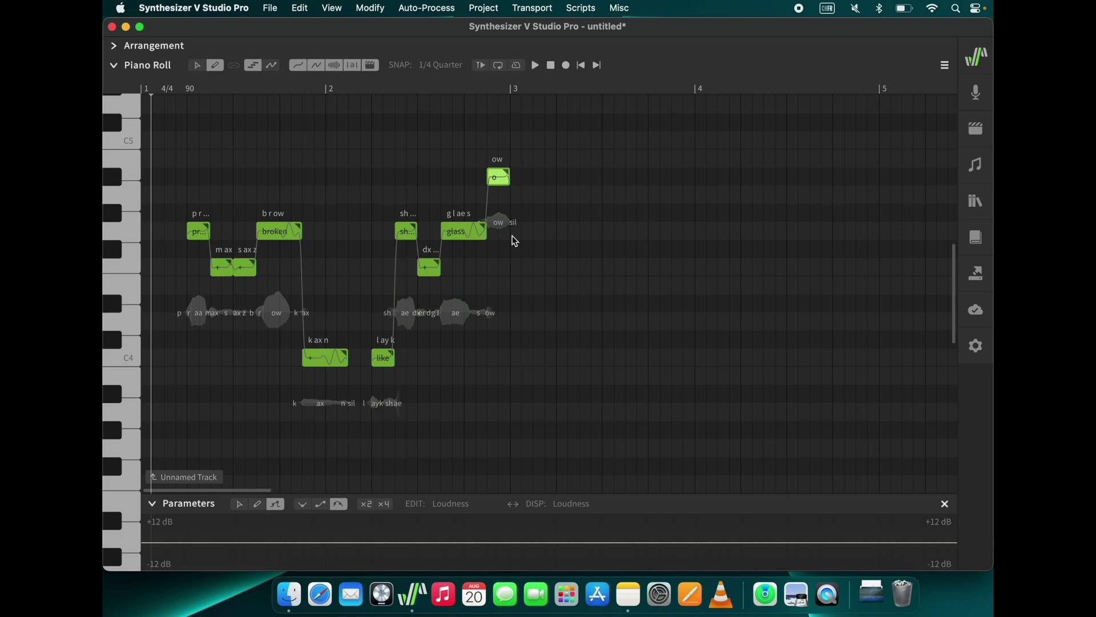
drag(513, 233, 554, 236)
click(499, 181)
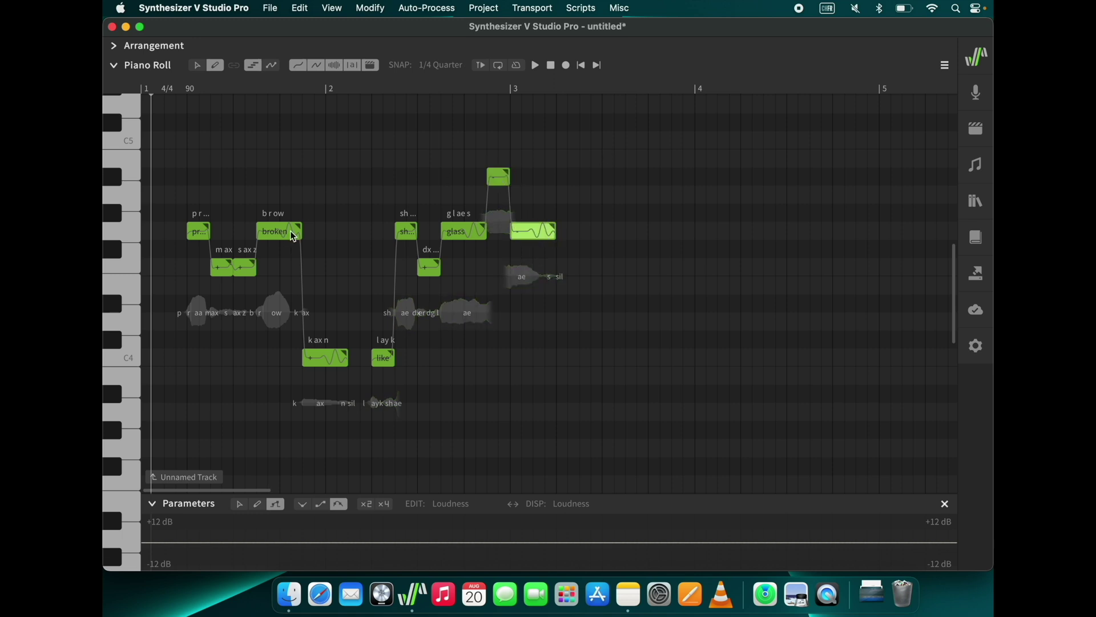
- Shorten 'broken' and the low note before 'like', adding a lower pitch, and audition the phrase
mouse_move(292, 235)
mouse_down()
mouse_move(284, 269)
mouse_move(300, 270)
mouse_up()
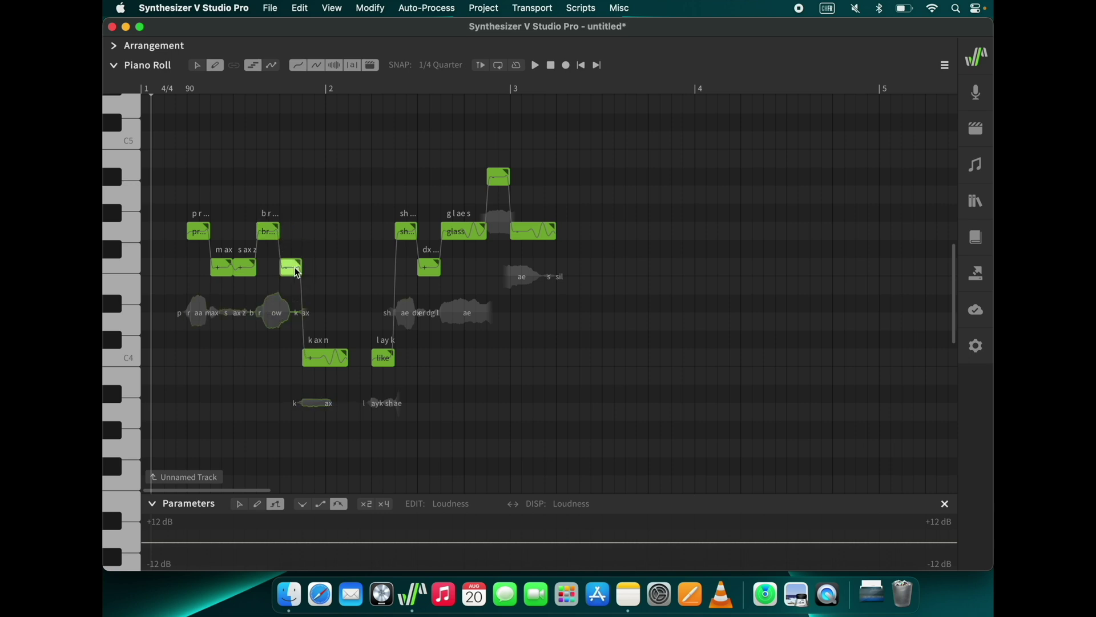
key(space)
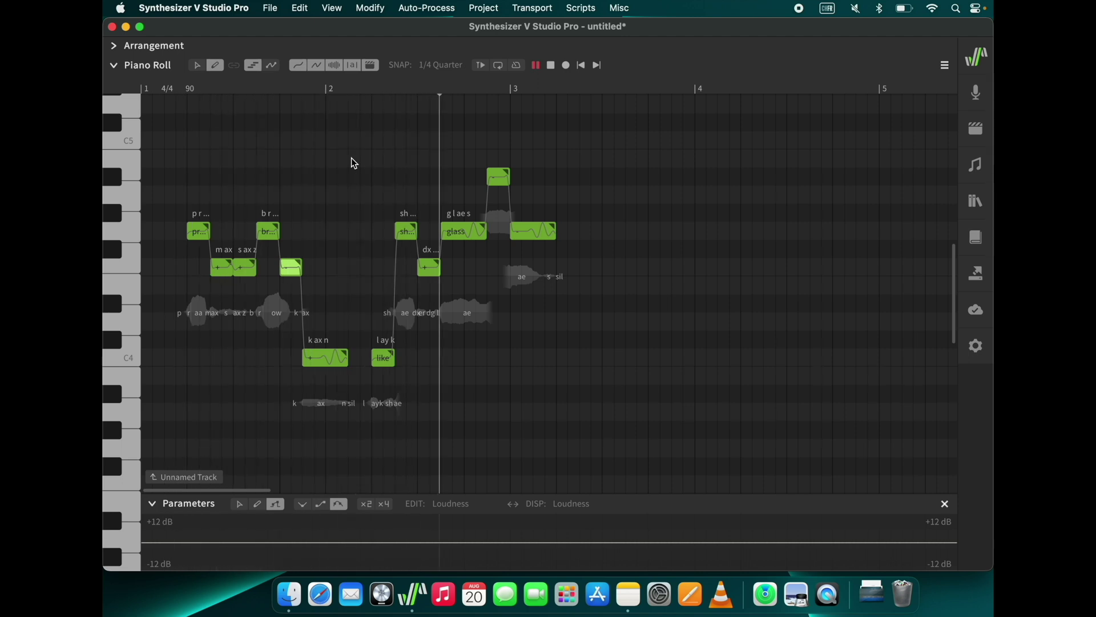
key(space)
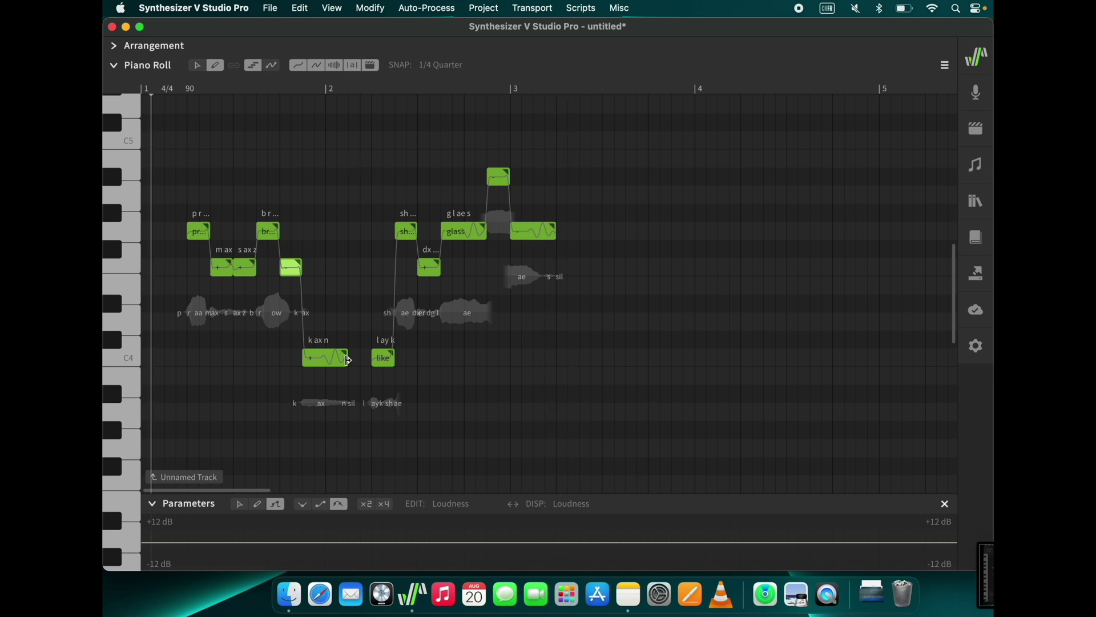
mouse_move(348, 358)
mouse_down()
mouse_move(326, 359)
mouse_move(329, 394)
mouse_move(347, 394)
mouse_move(367, 357)
mouse_move(388, 358)
mouse_up()
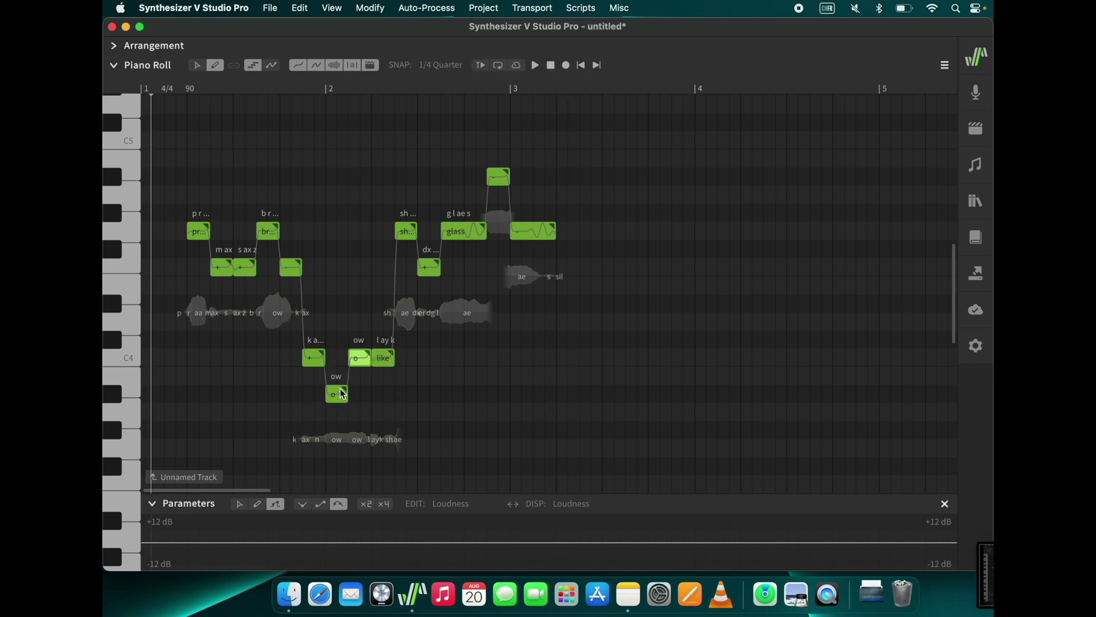
key(Return)
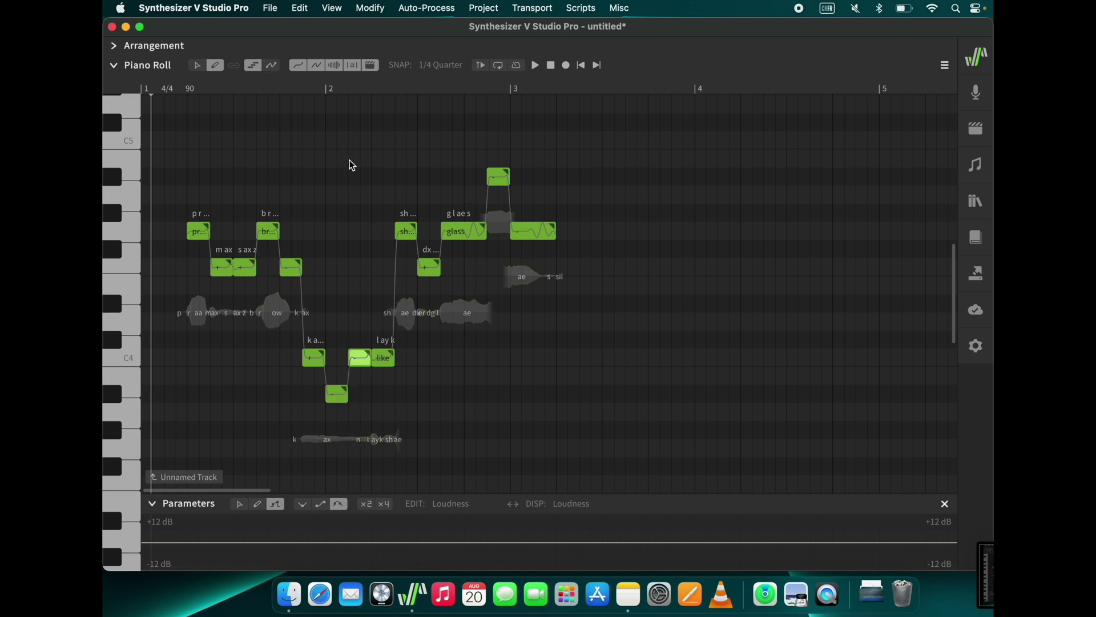
key(space)
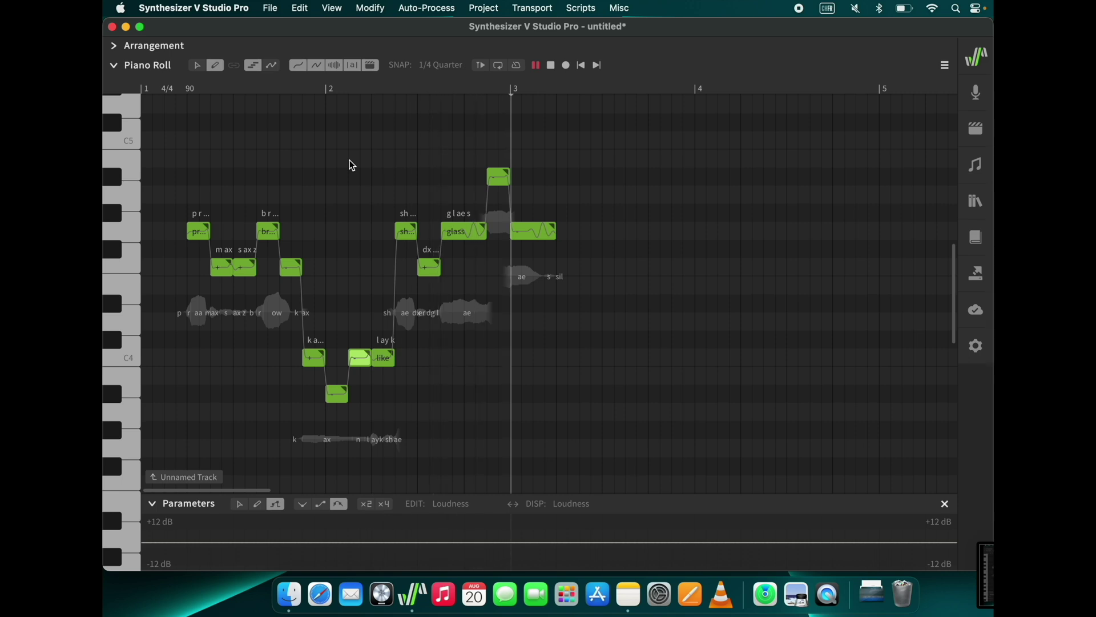
key(space)
- Undo the last edit, save the project as example.svp in Tutorial 2, and select all notes
key(super+z)
click(270, 8)
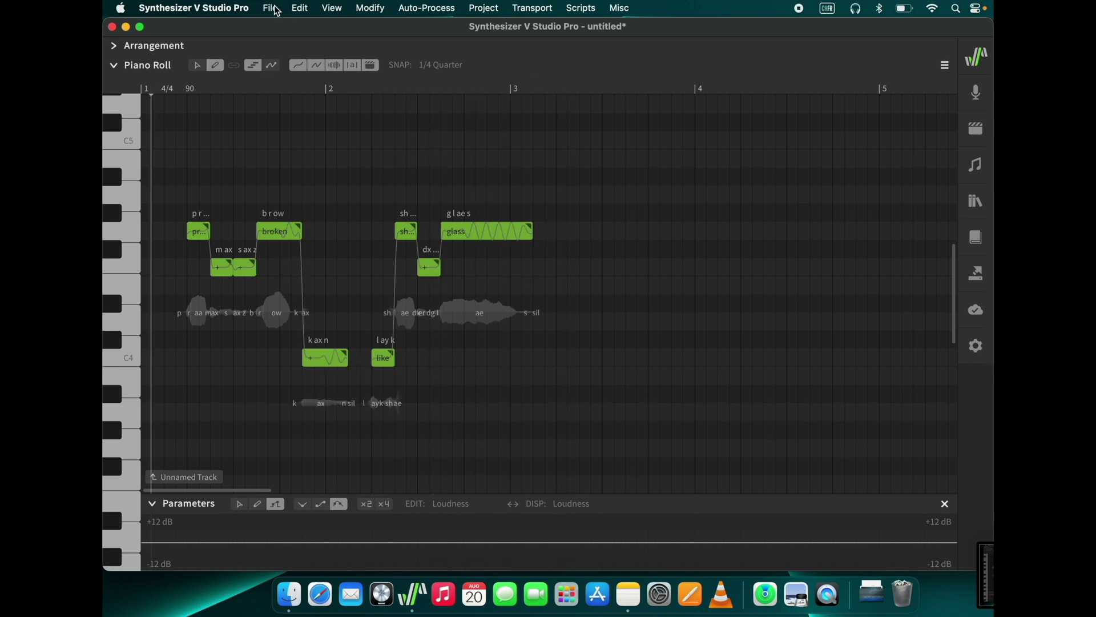
click(291, 89)
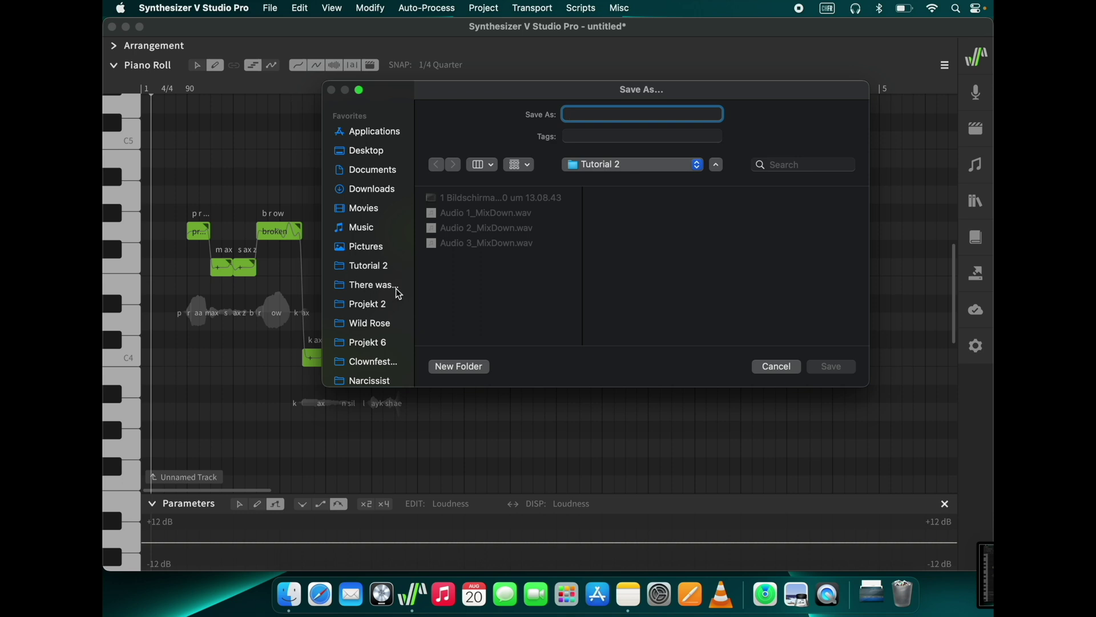
click(384, 267)
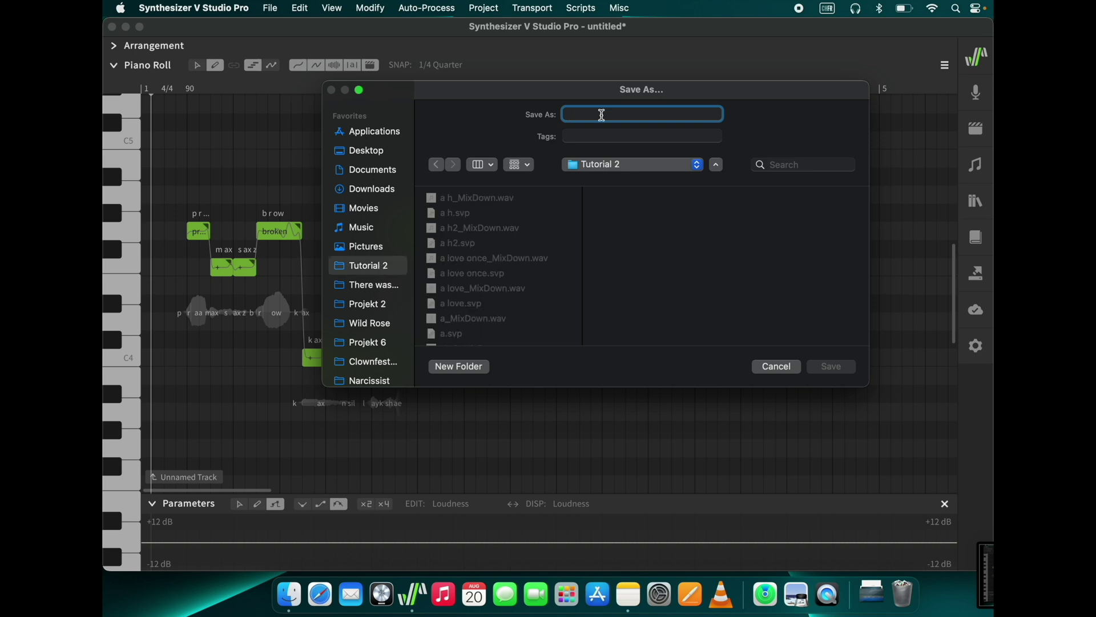
text(example)
key(Return)
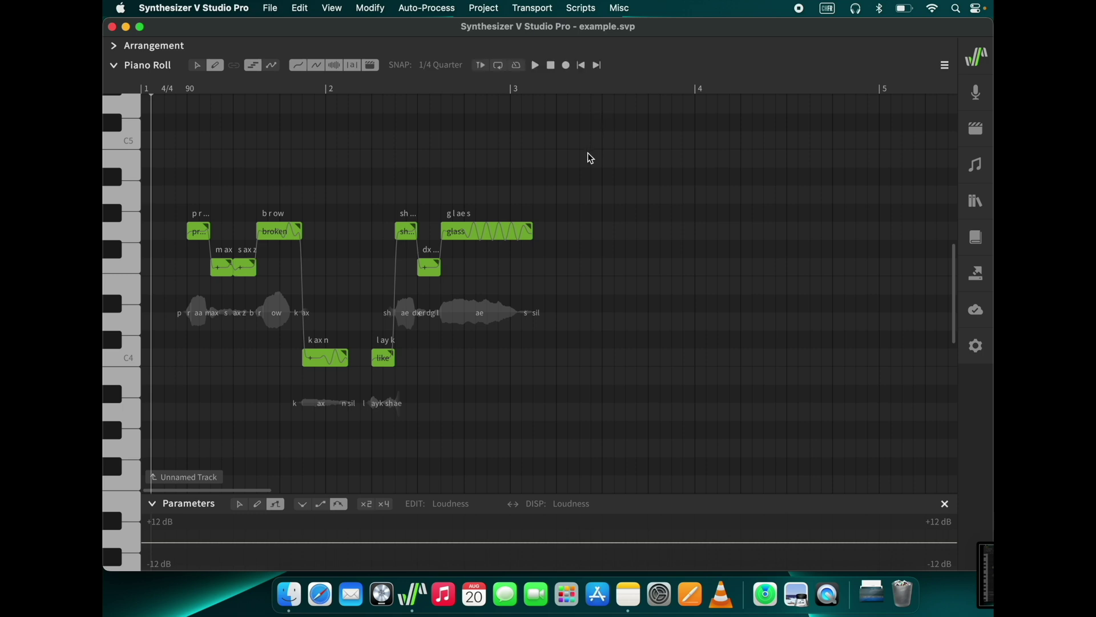
key(super+a)
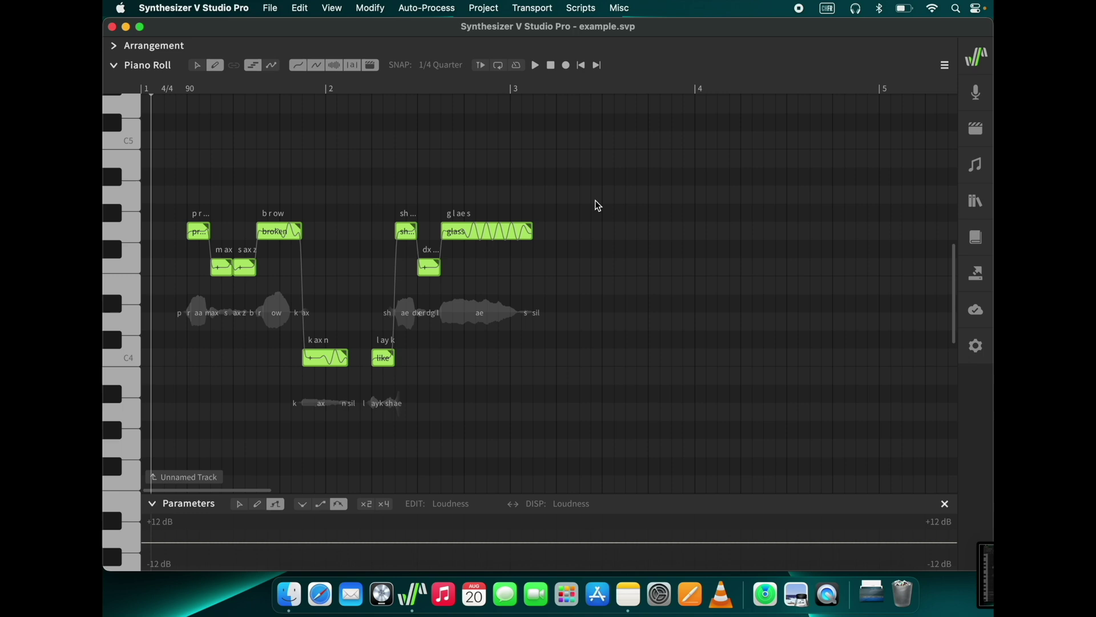
- Give the selected notes automatic pitch curves, reroll them with new random seeds, and play back
click(976, 165)
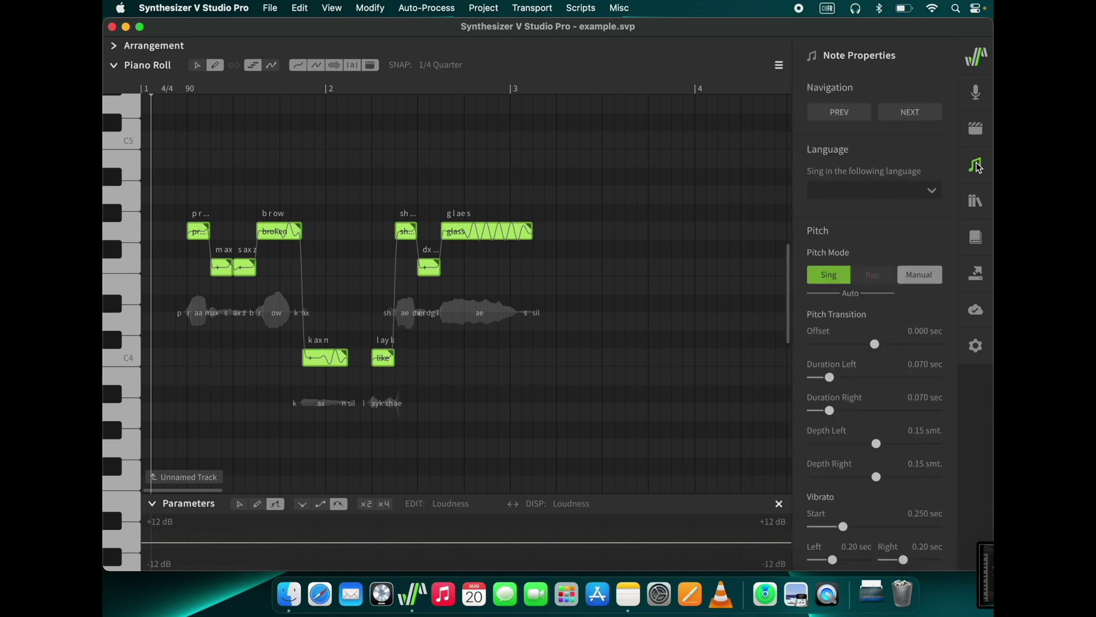
click(919, 276)
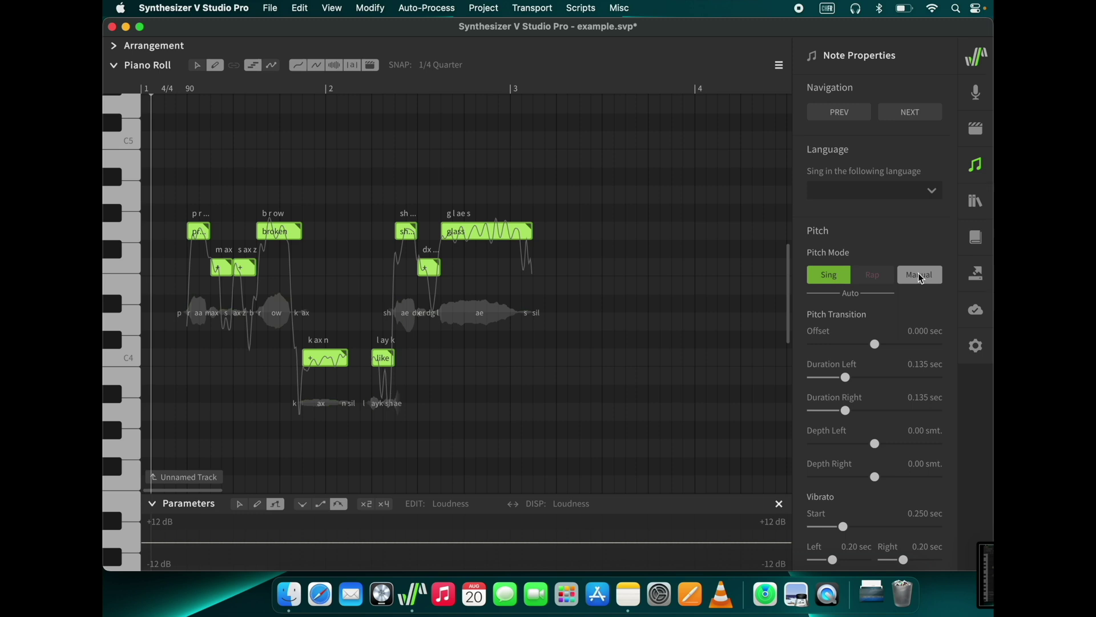
click(442, 13)
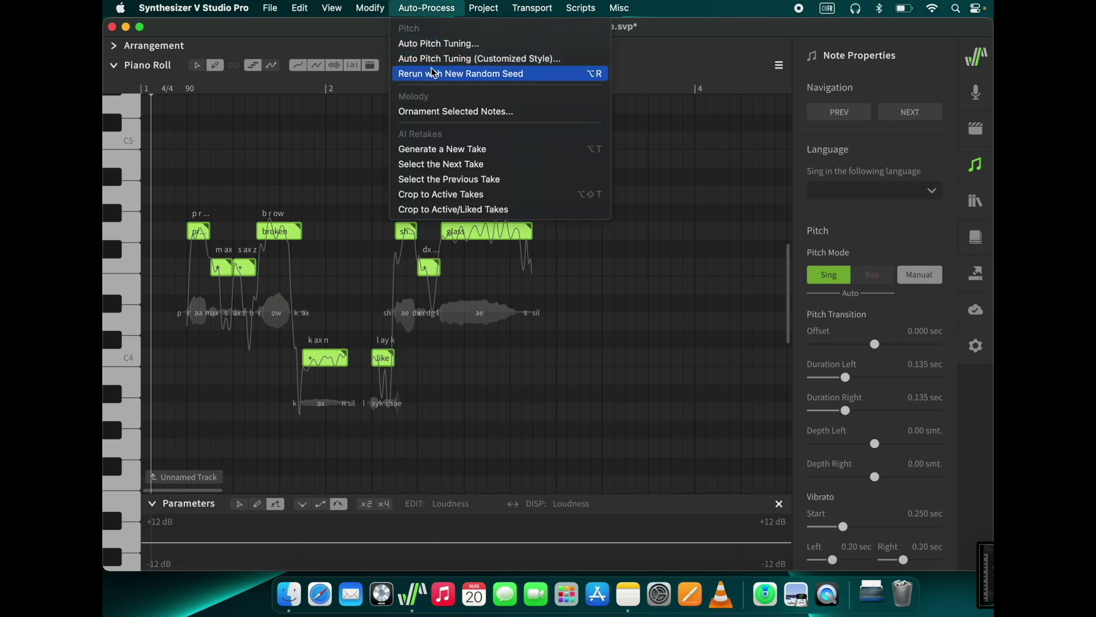
click(434, 73)
click(428, 8)
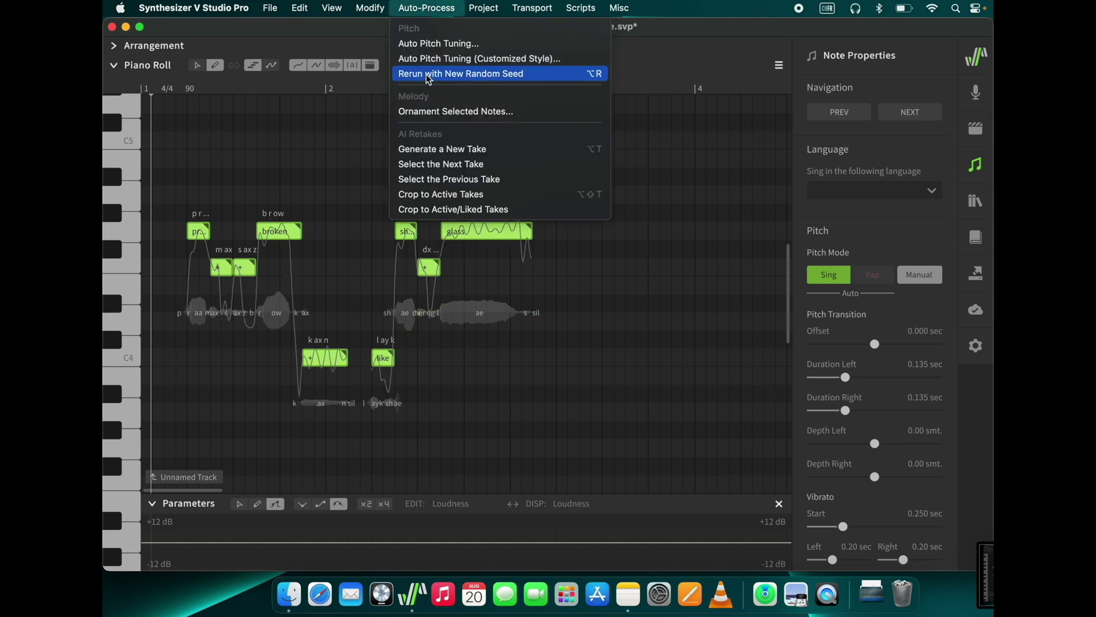
click(429, 78)
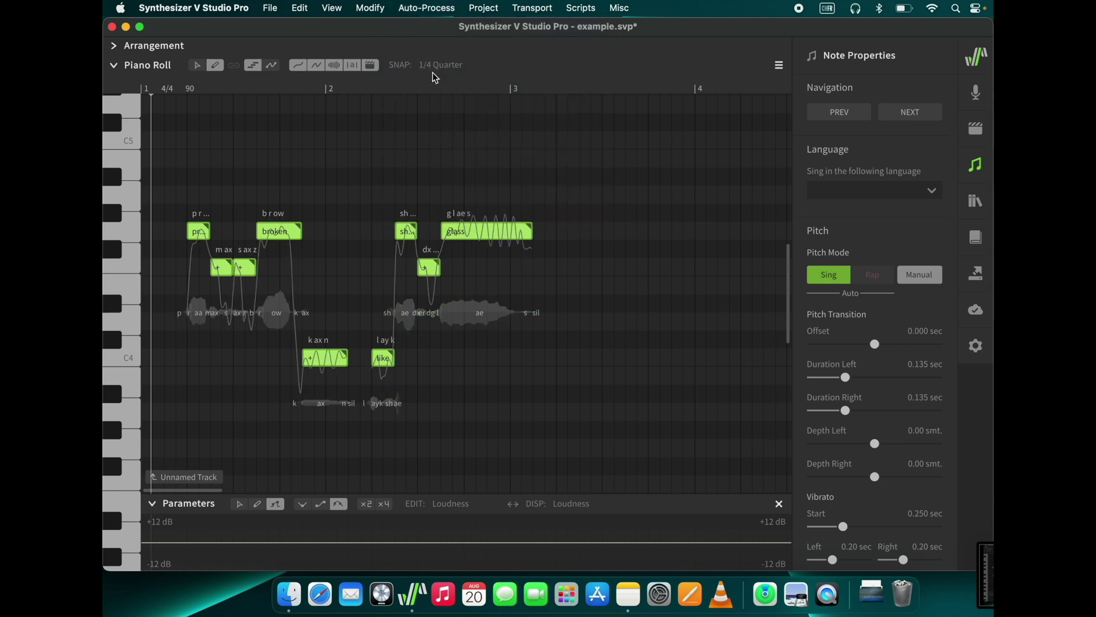
key(space)
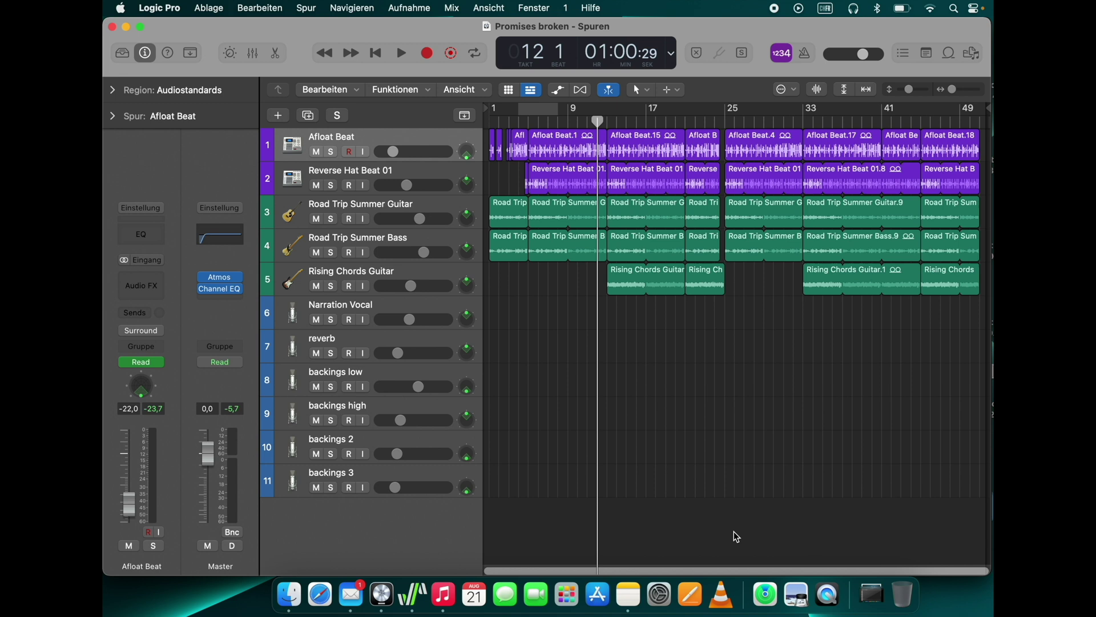
- Play the opening bars of the Promises broken arrangement, then stop back at bar 1
key(space)
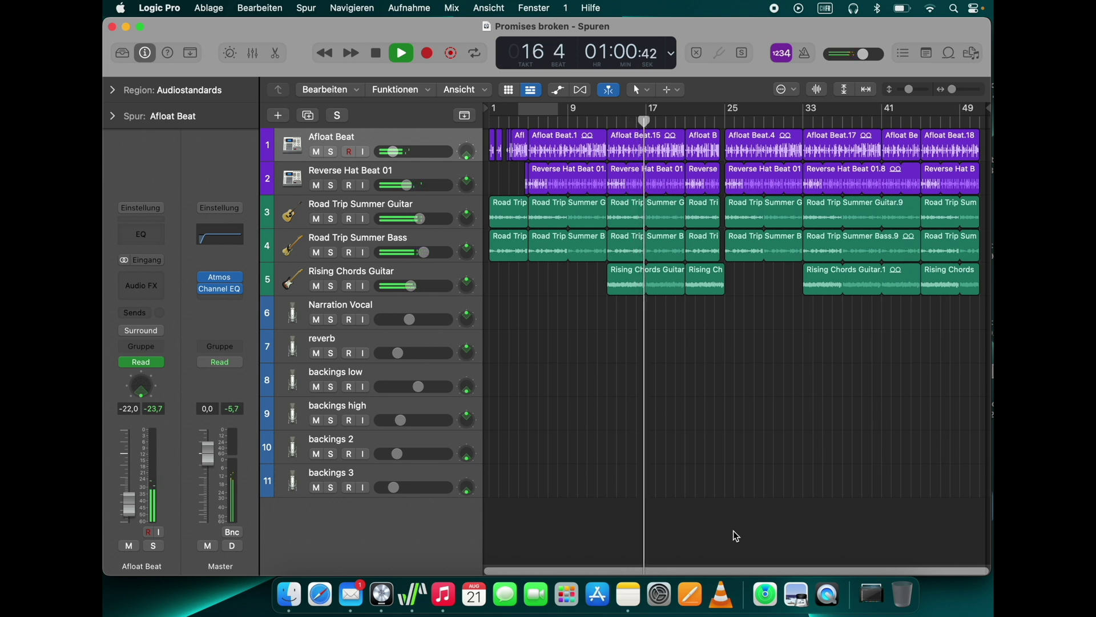
key(space)
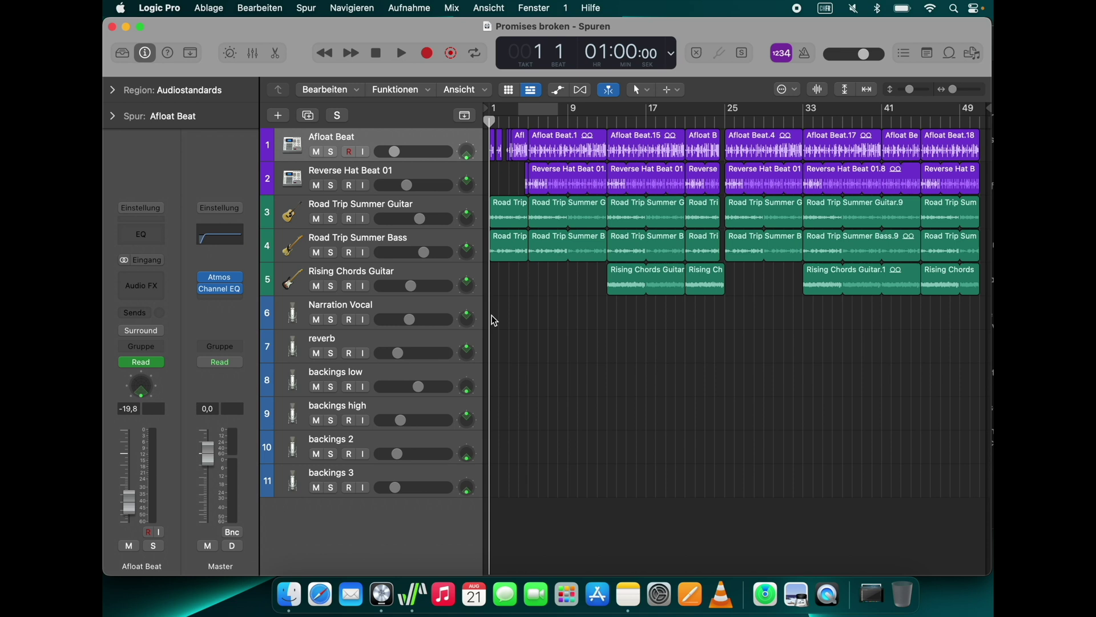
- Turn the bypassed top insert on Narration Vocal back on, then select the reverb track
click(446, 313)
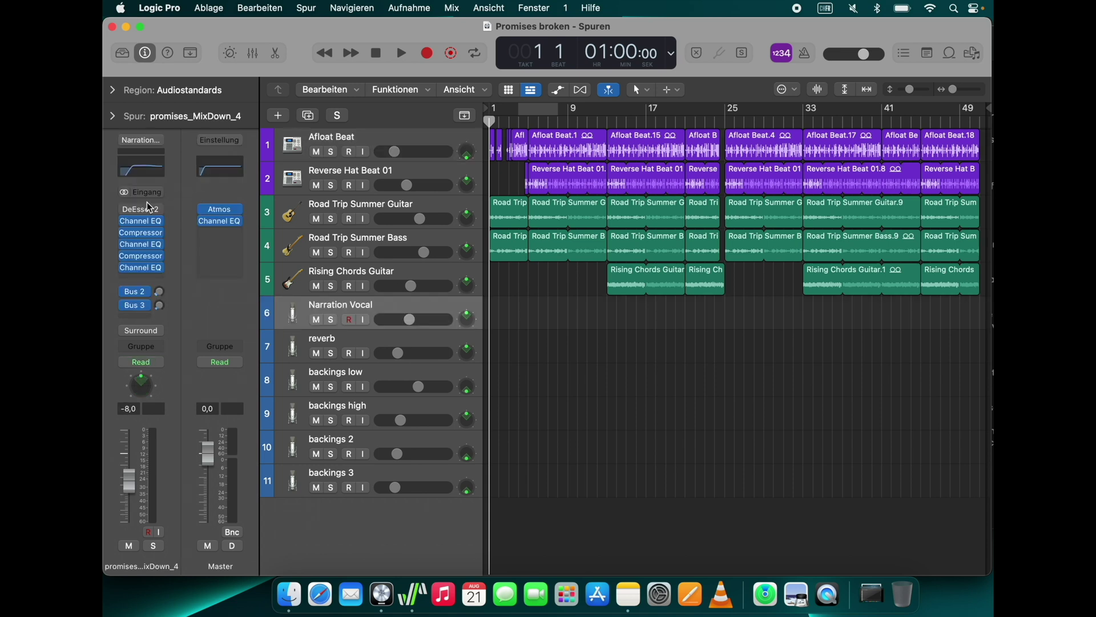
click(123, 209)
click(460, 341)
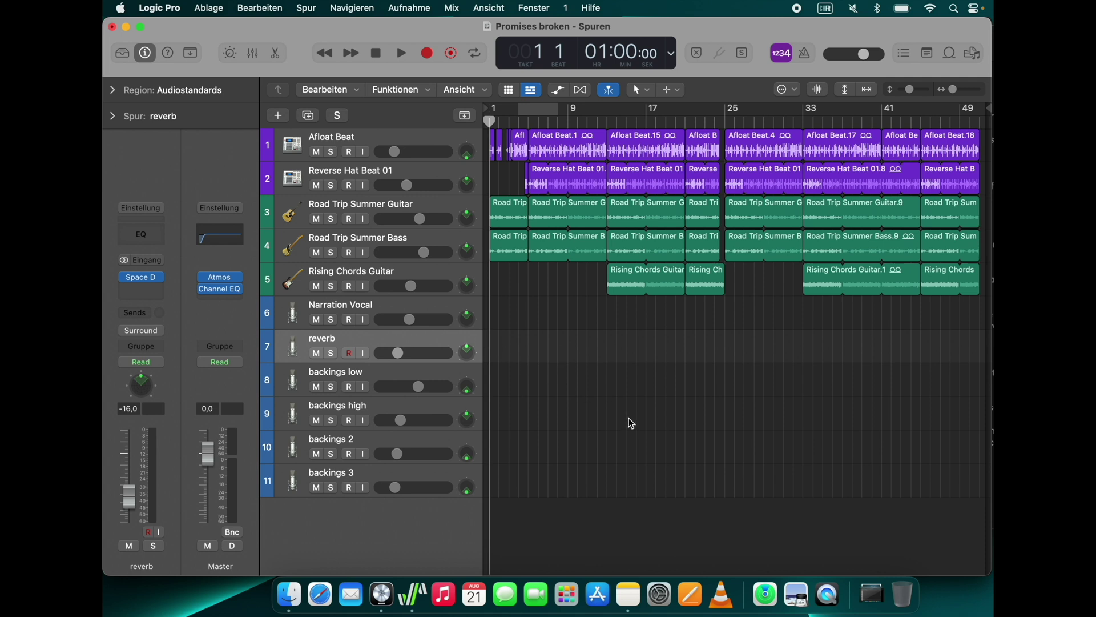
key(super+shift+5)
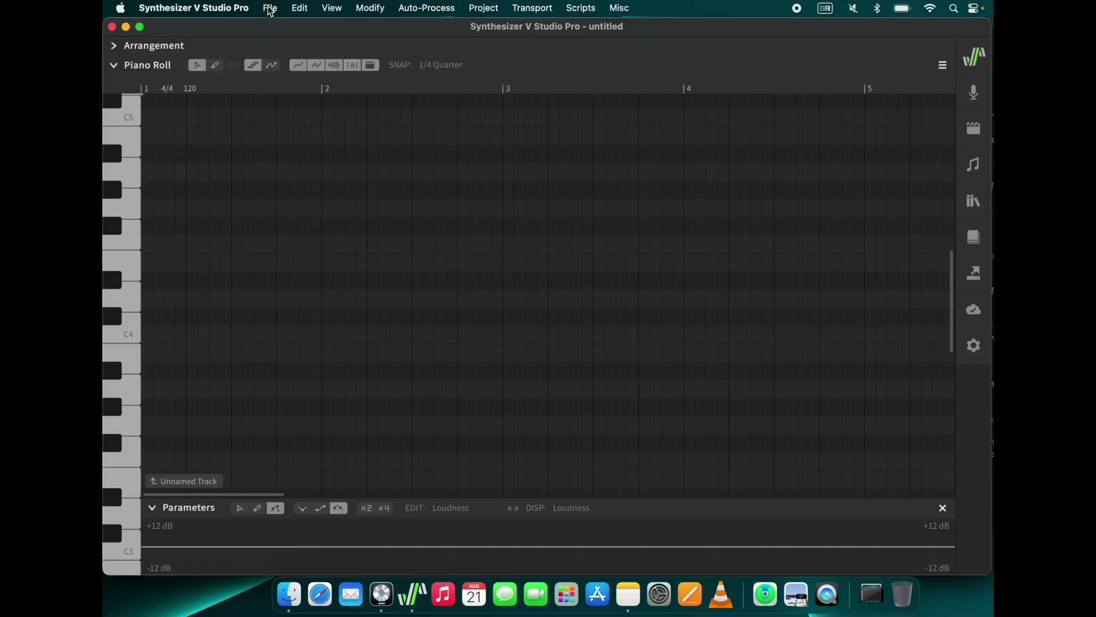
- Open the promises.svp project
click(270, 8)
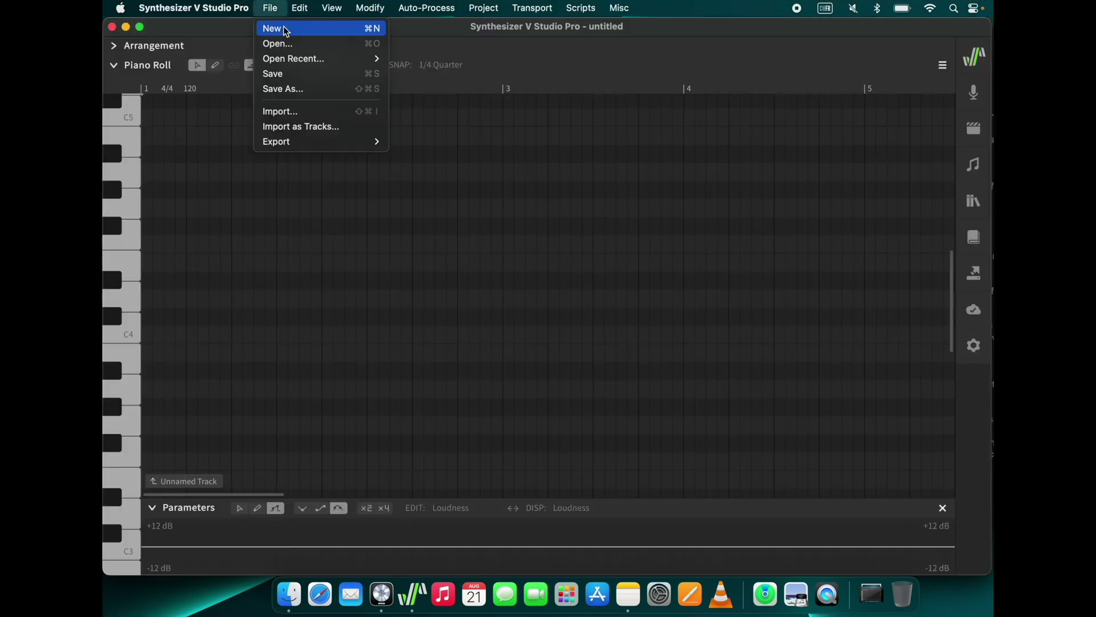
click(290, 49)
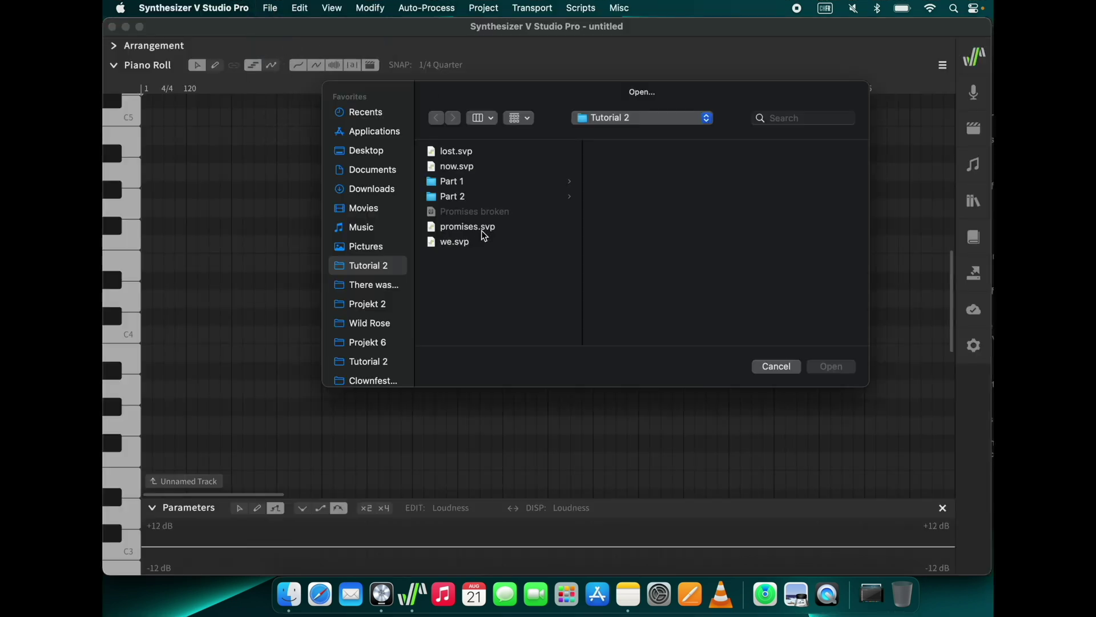
double_click(482, 229)
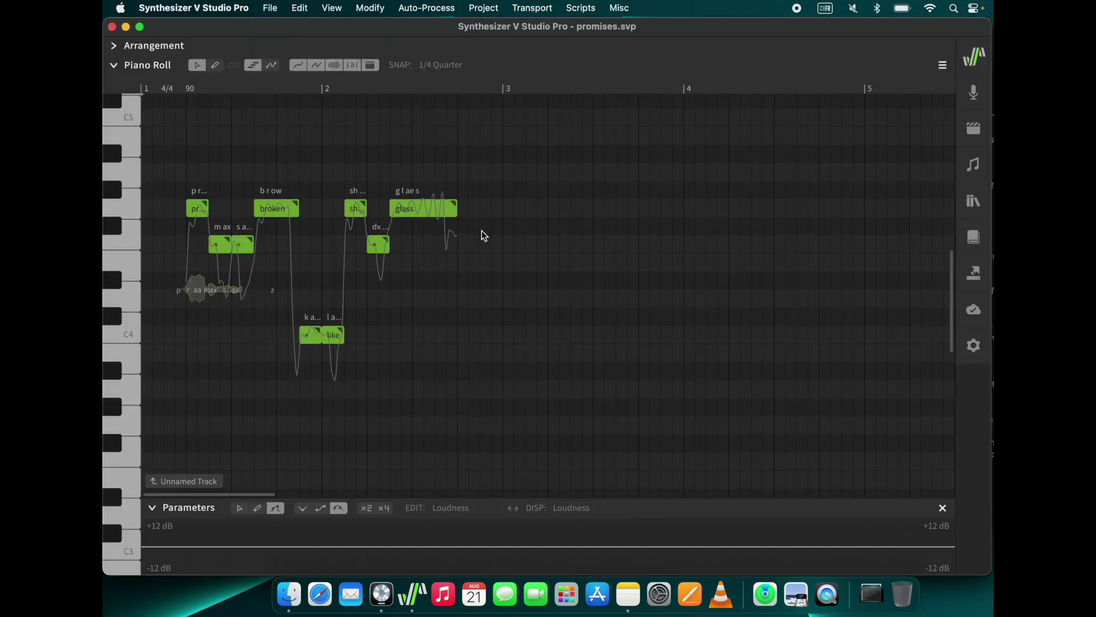
- Try and undo Loudness edits, then bring up the Render panel for a mono 16-bit mixdown
click(446, 506)
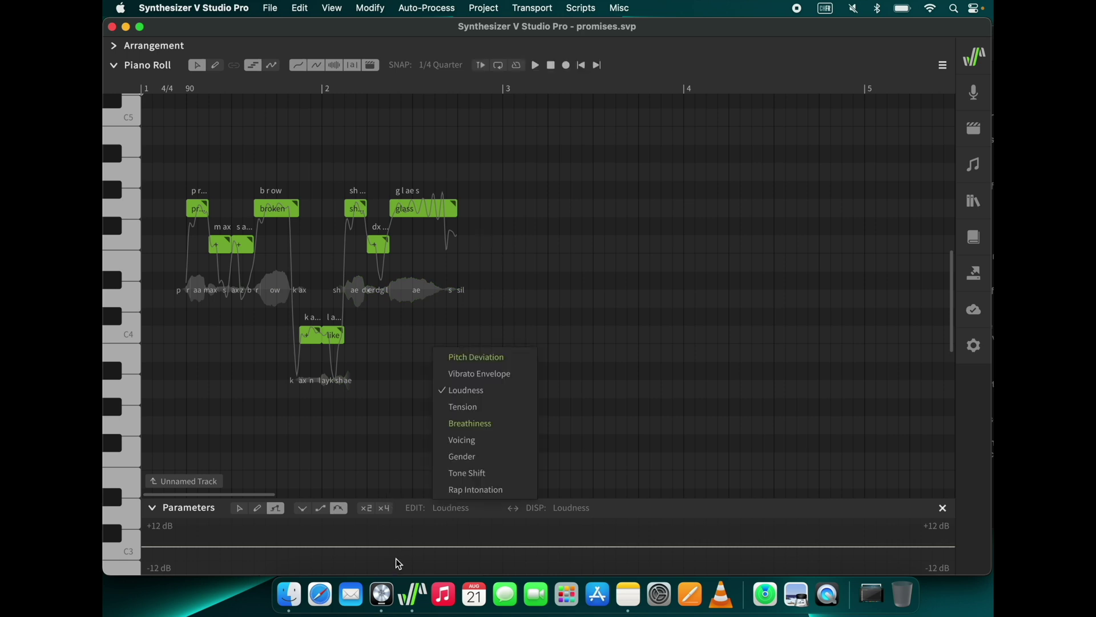
click(438, 555)
drag(487, 553, 394, 551)
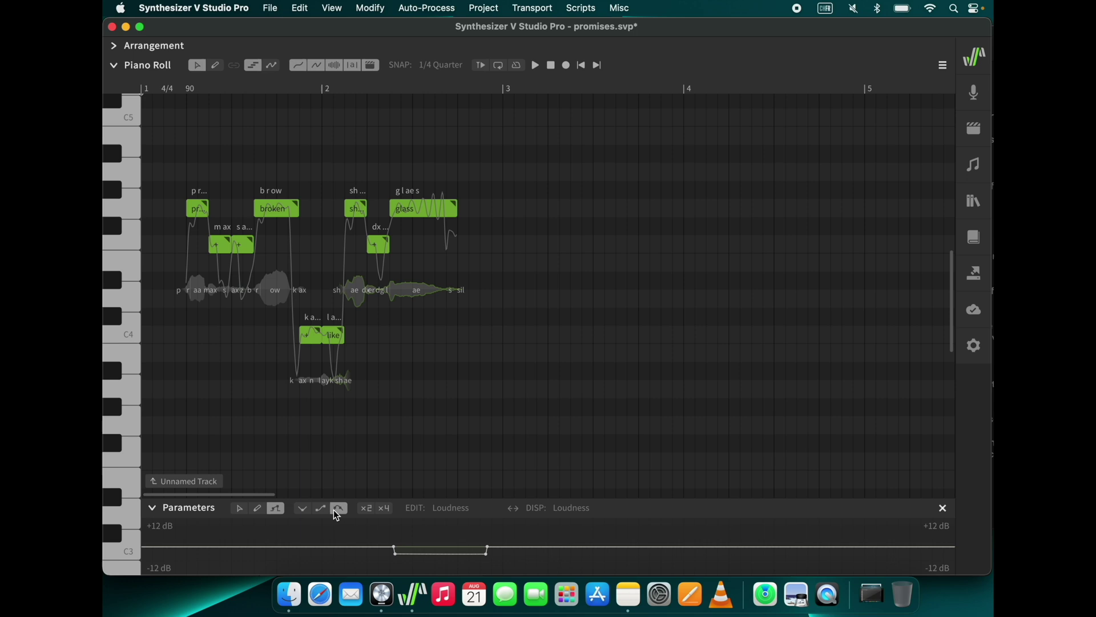
drag(301, 542, 354, 541)
key(super+z)
key(super+z)
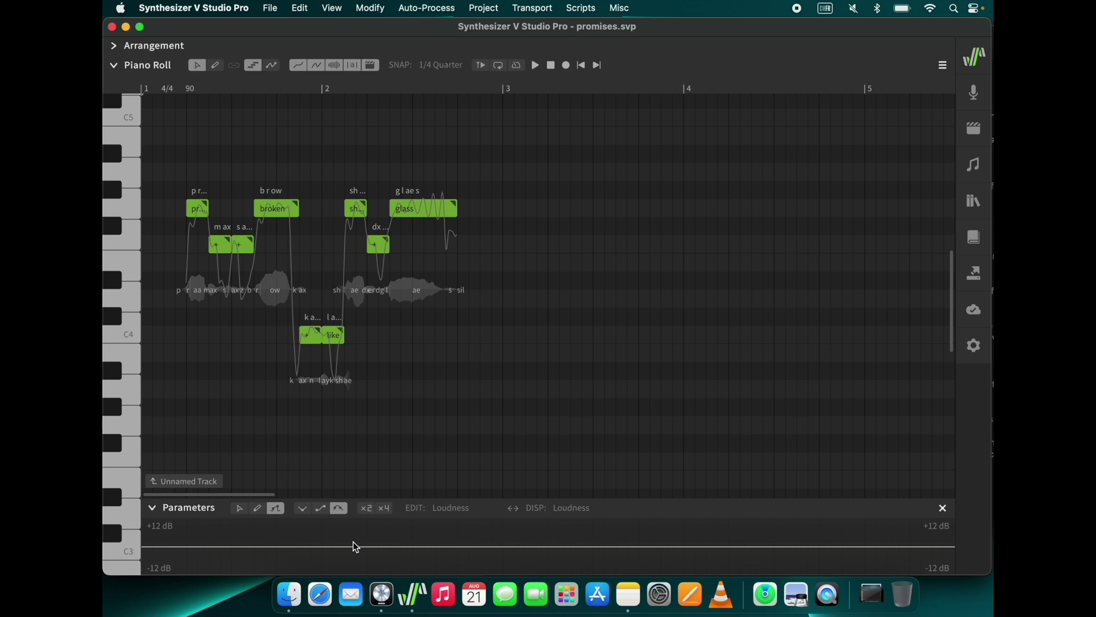
click(974, 273)
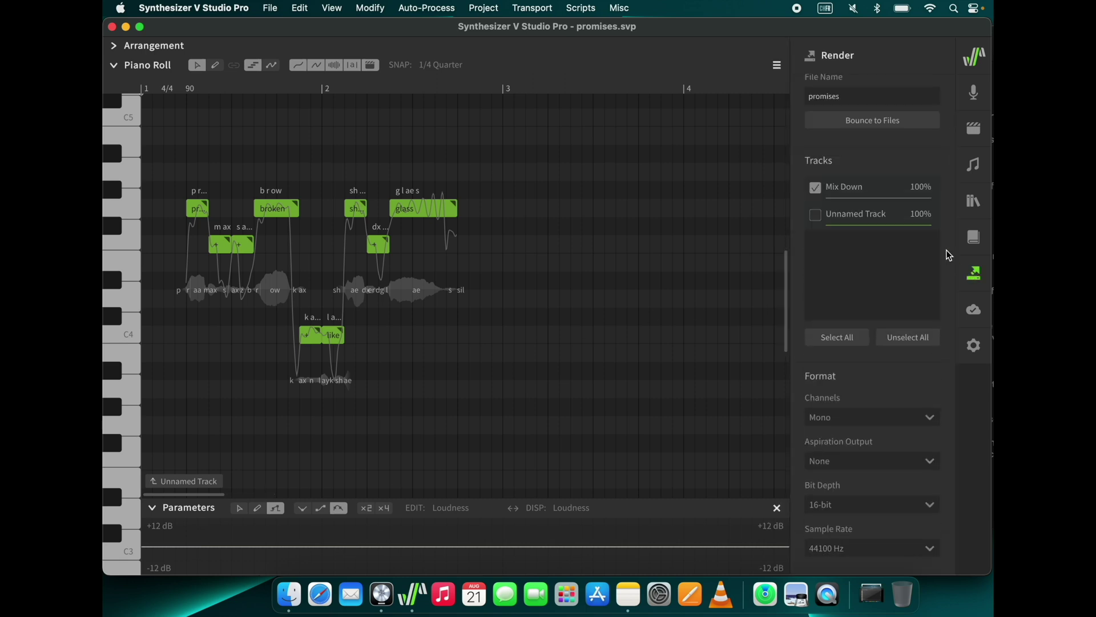
scroll(864, 153, up, 3)
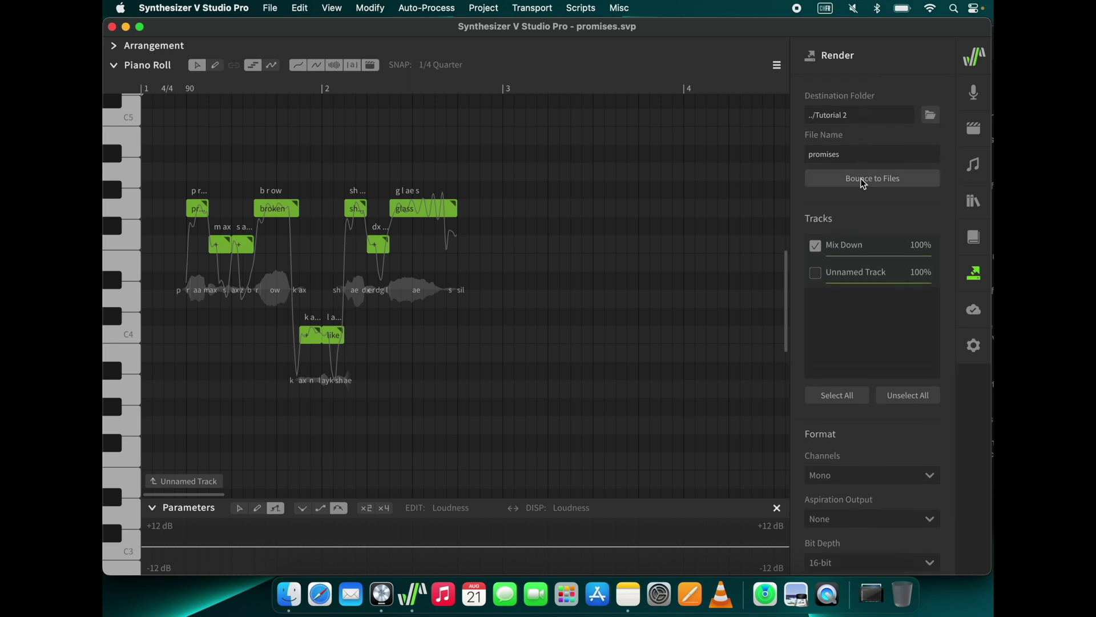
- Drag promises_MixDown.wav from the Tutorial 2 folder onto Narration Vocal at bar 13
click(381, 593)
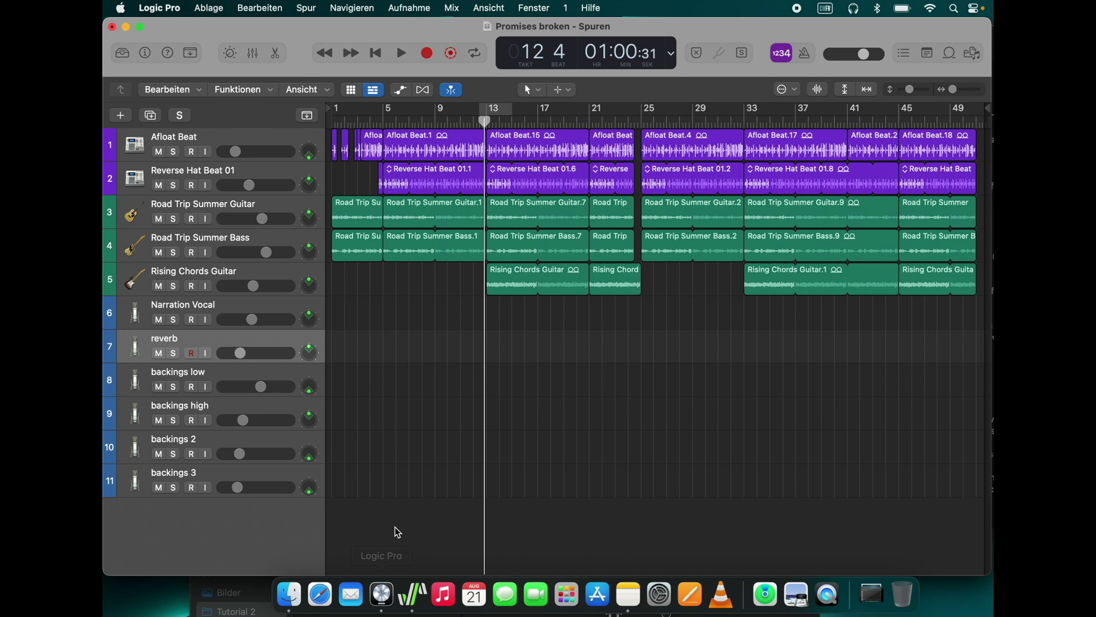
click(288, 603)
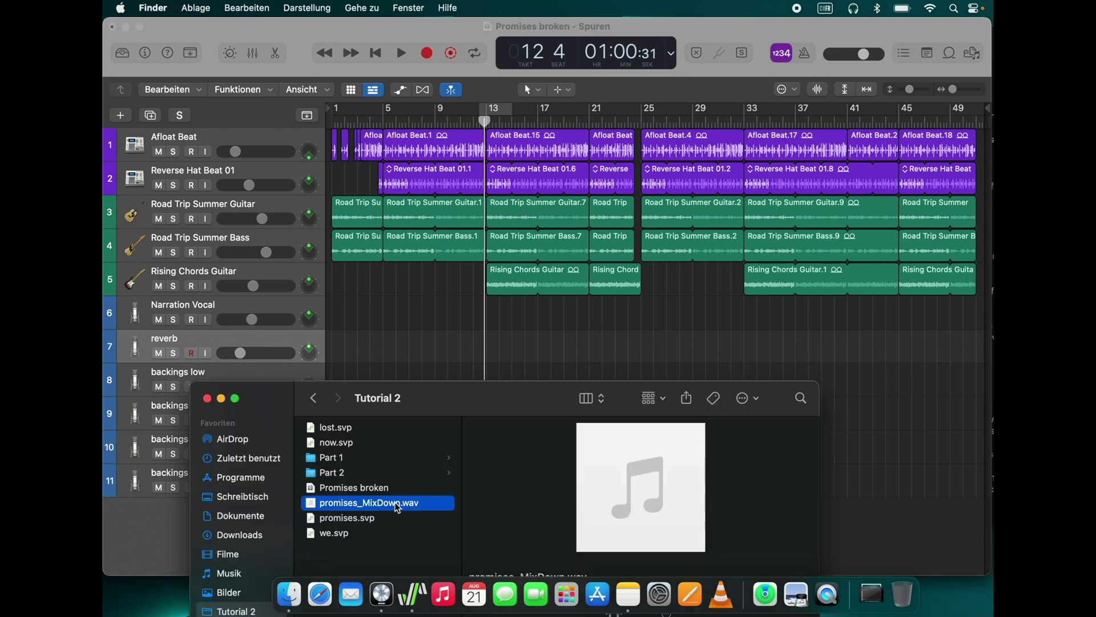
drag(398, 508, 489, 313)
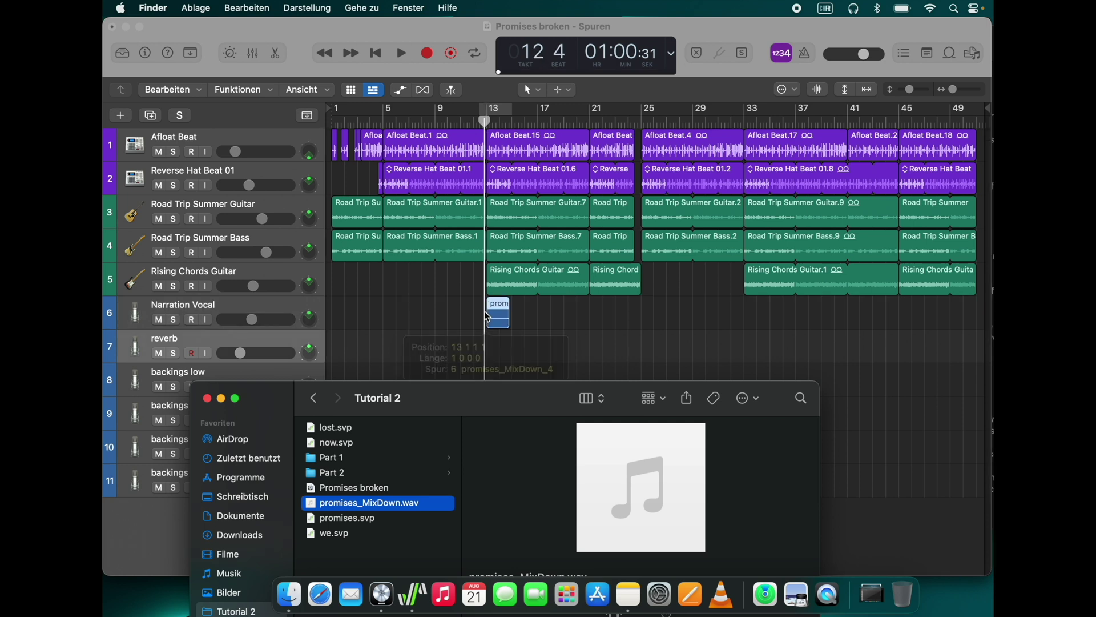
- Align both promises_MixDown regions to the playhead, audition them, and nudge them about a beat later
click(465, 343)
scroll(489, 326, up, 5)
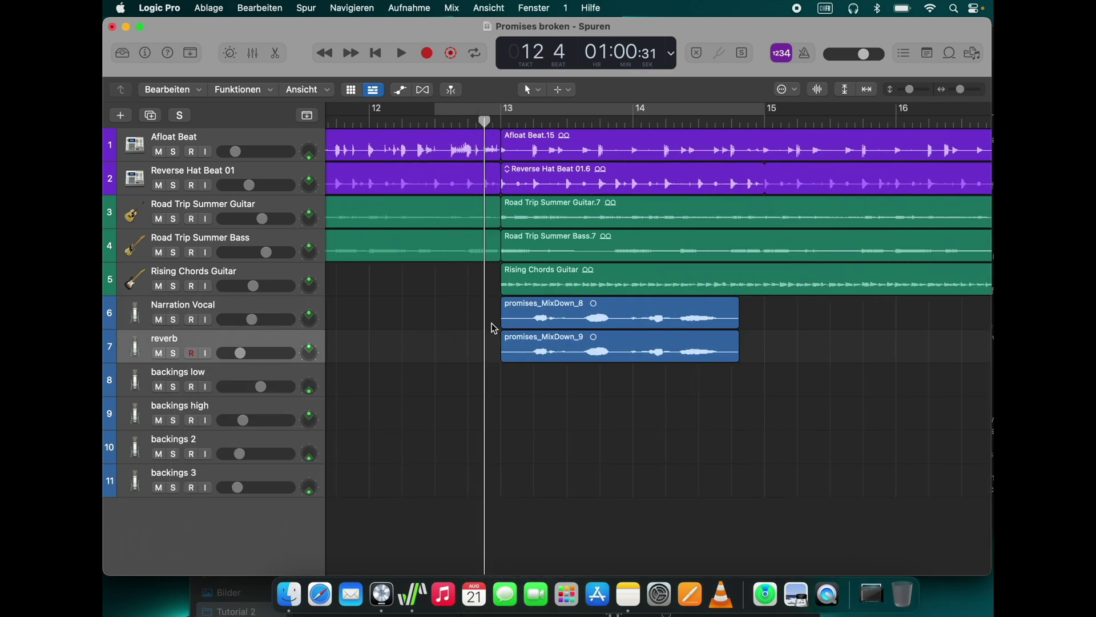
drag(521, 307, 504, 307)
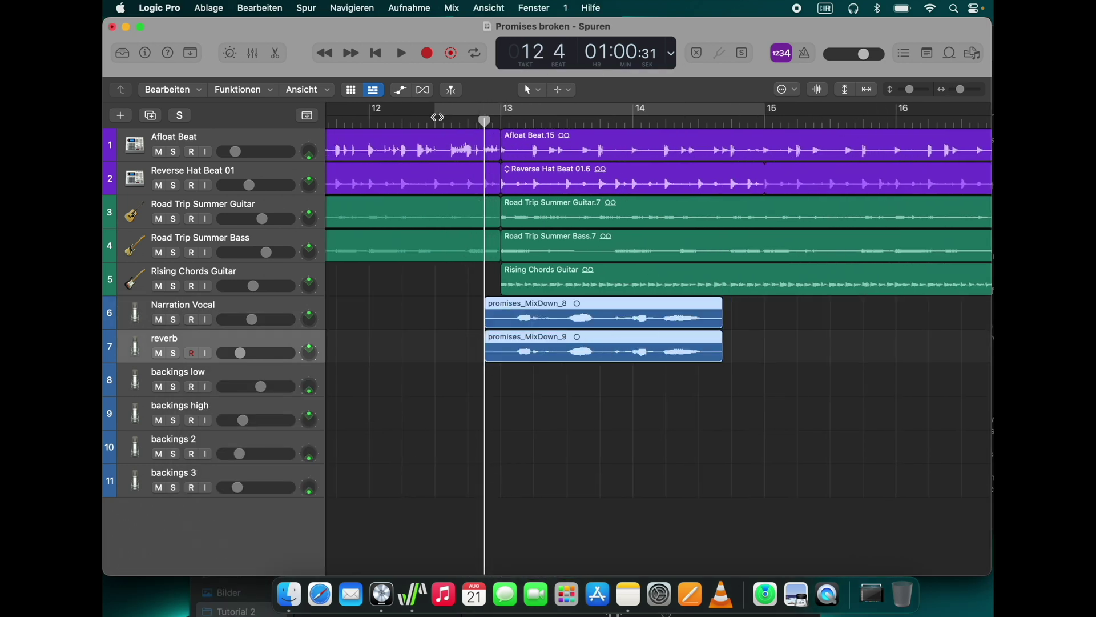
click(434, 120)
key(space)
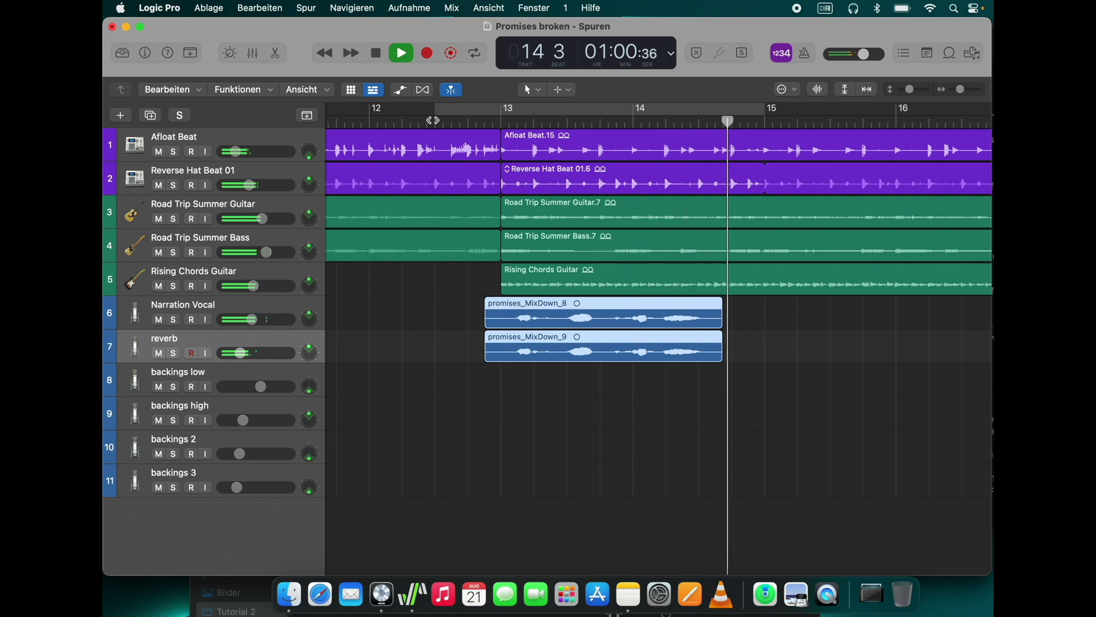
key(space)
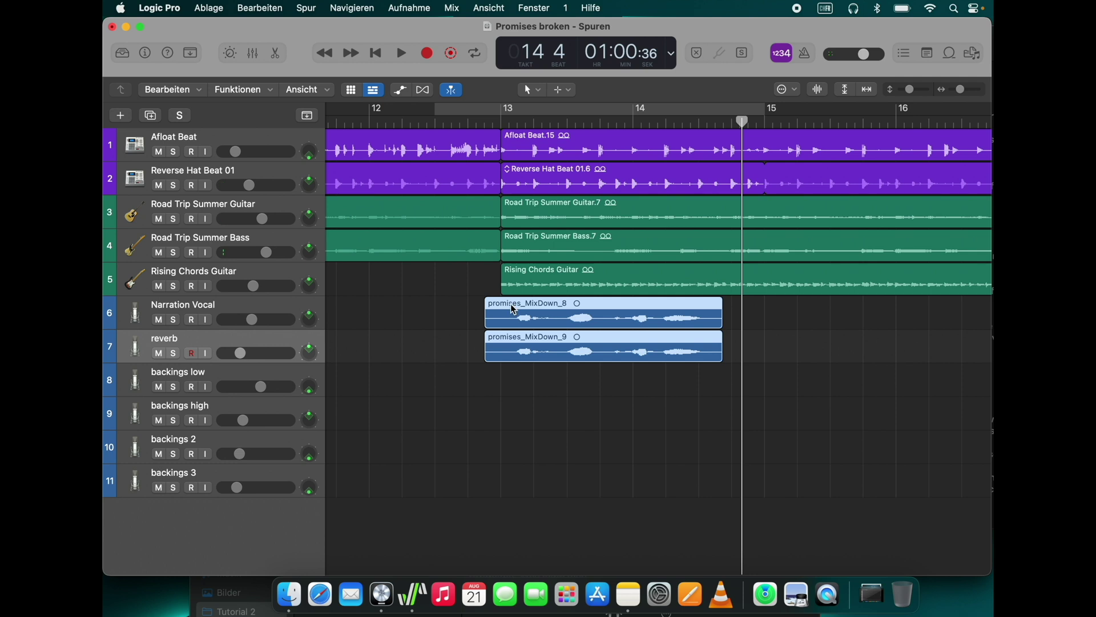
mouse_move(512, 309)
mouse_down()
mouse_move(490, 304)
mouse_move(547, 306)
mouse_move(516, 308)
mouse_up()
- Undo the trial move of the glass note and bounce promises to a mixdown WAV
click(414, 594)
drag(414, 208, 435, 208)
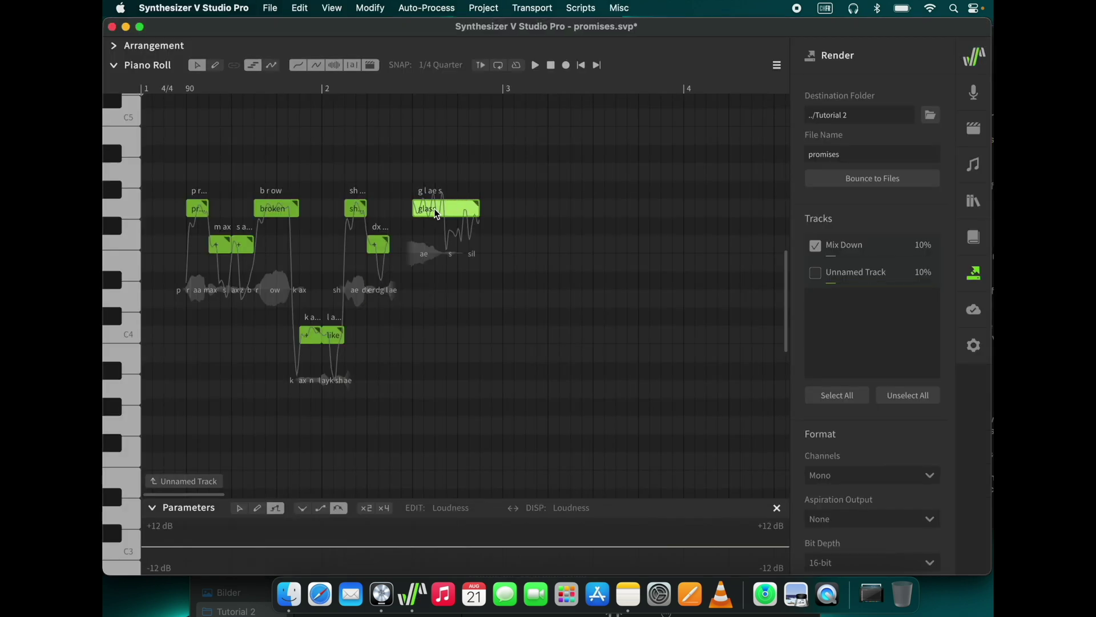
drag(389, 245, 410, 248)
key(super+z)
key(super+z)
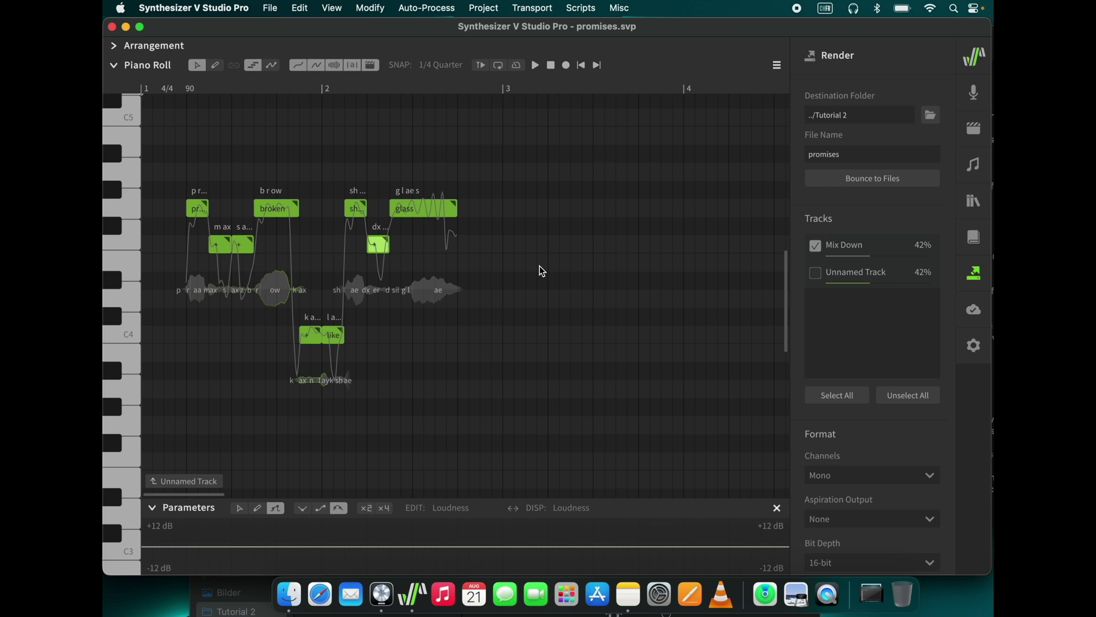
click(871, 179)
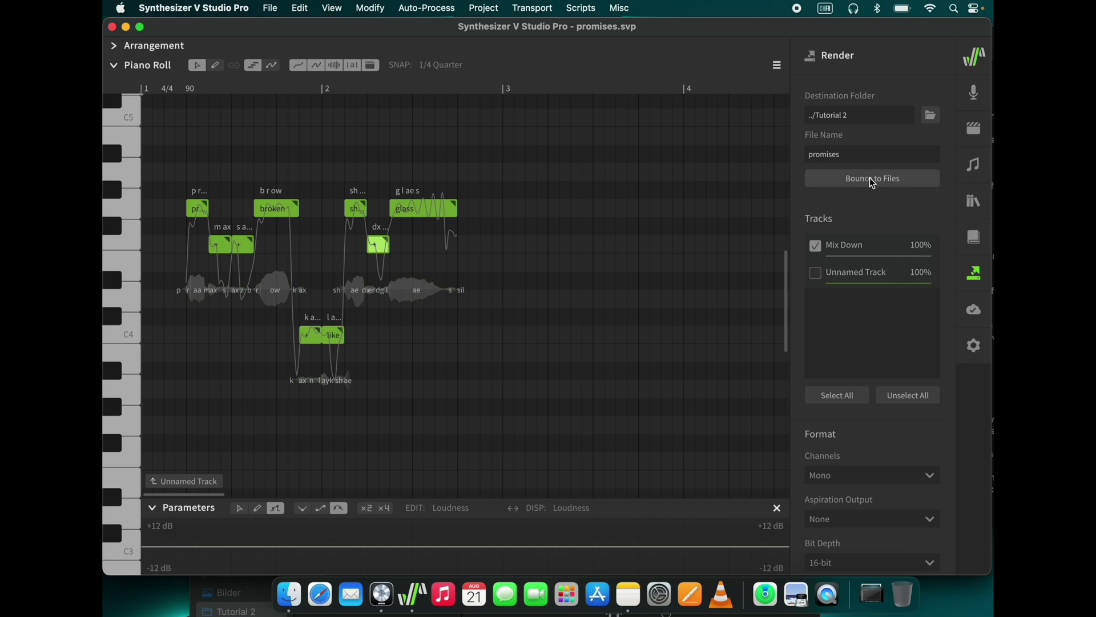
- Drop promises_MixDown.wav from the Tutorial 2 folder onto Logic's vocal tracks
click(382, 594)
click(295, 601)
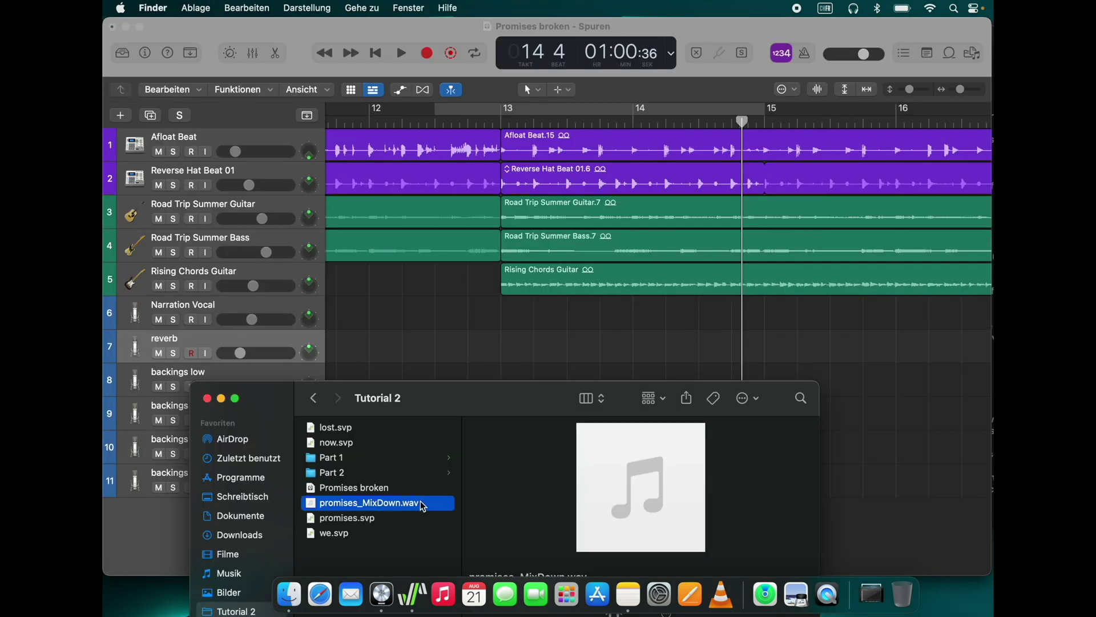
drag(420, 502, 487, 359)
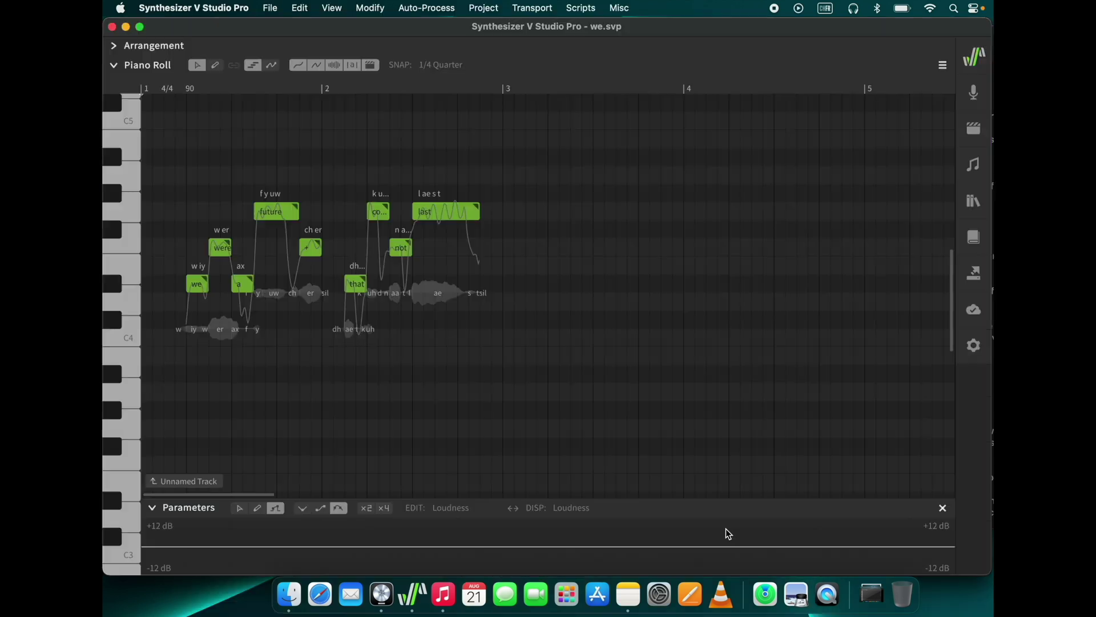
- Bounce the we project to we_MixDown.wav and show it in the Tutorial 2 folder
click(973, 273)
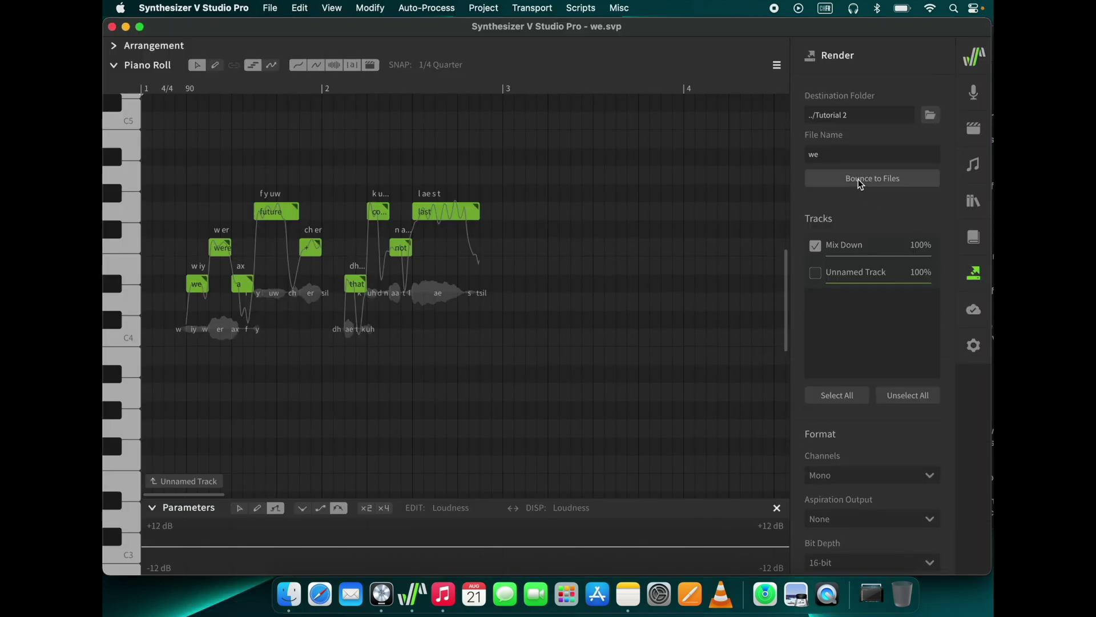
click(860, 181)
click(382, 594)
click(289, 594)
click(246, 252)
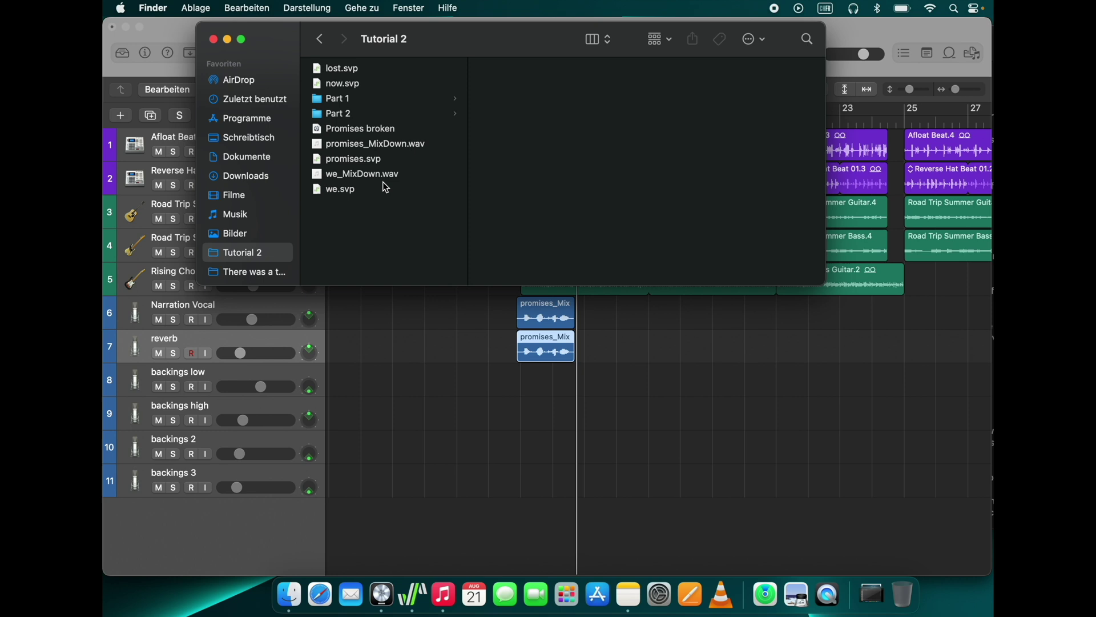
- Place we_MixDown.wav after the promises regions on tracks 6–7 and play from bar 12
drag(377, 174, 579, 319)
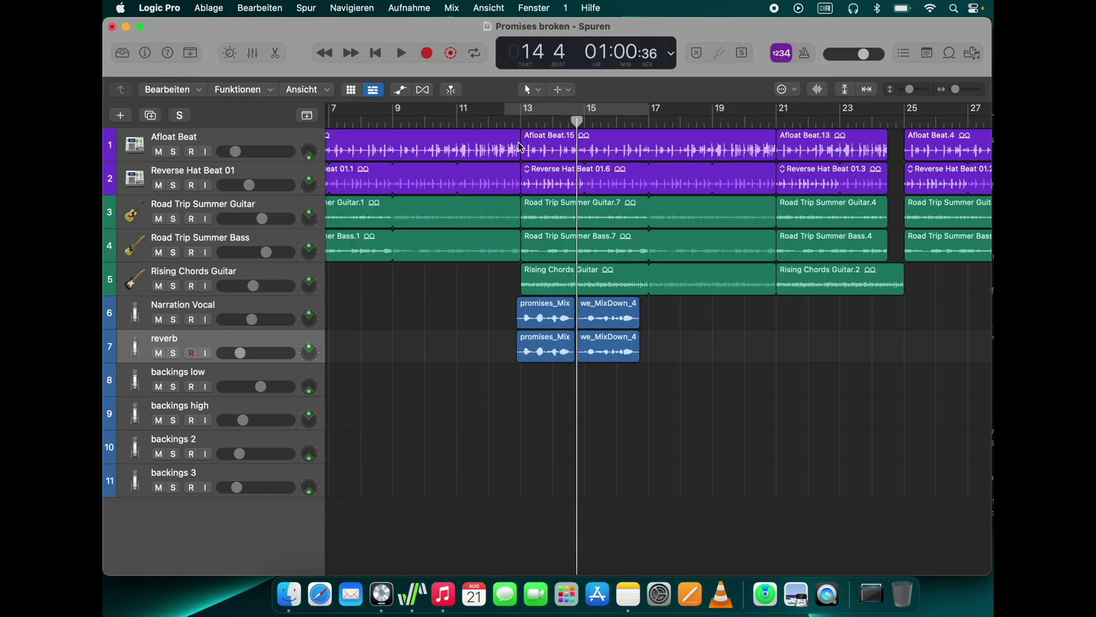
click(505, 122)
key(space)
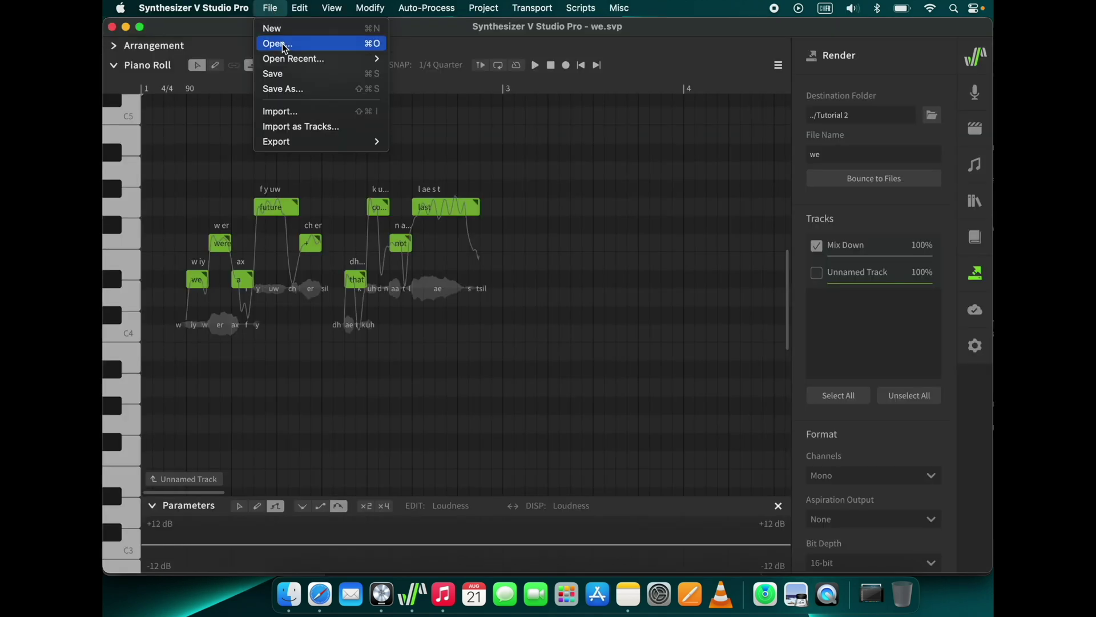
- Open lost.svp, now.svp and a.svp, adding each _MixDown.wav to Logic's vocal tracks in turn
click(282, 43)
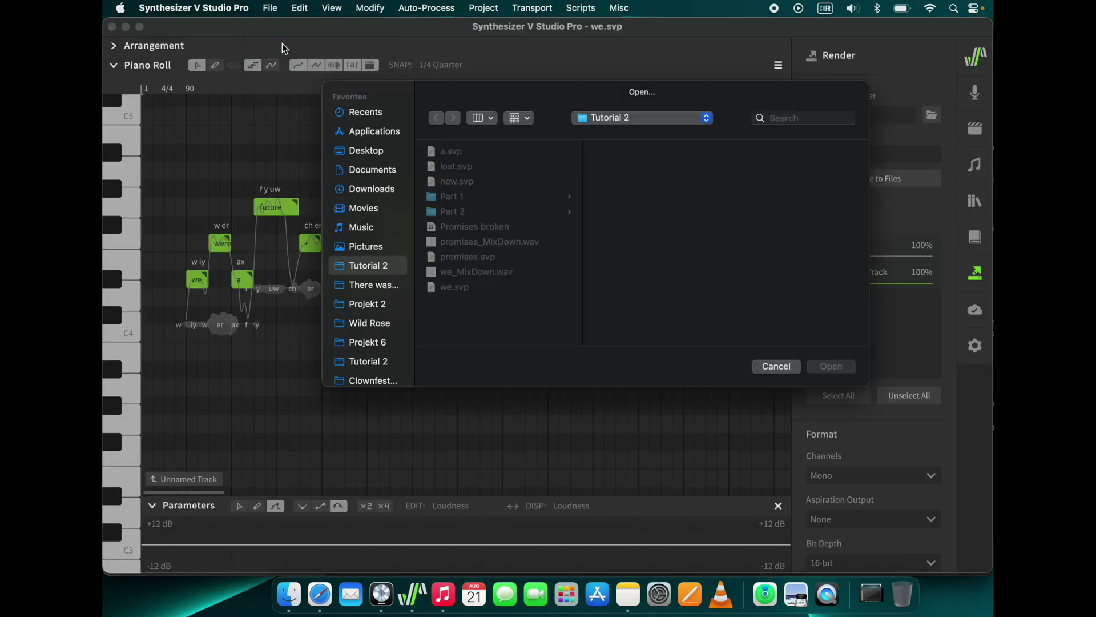
double_click(457, 166)
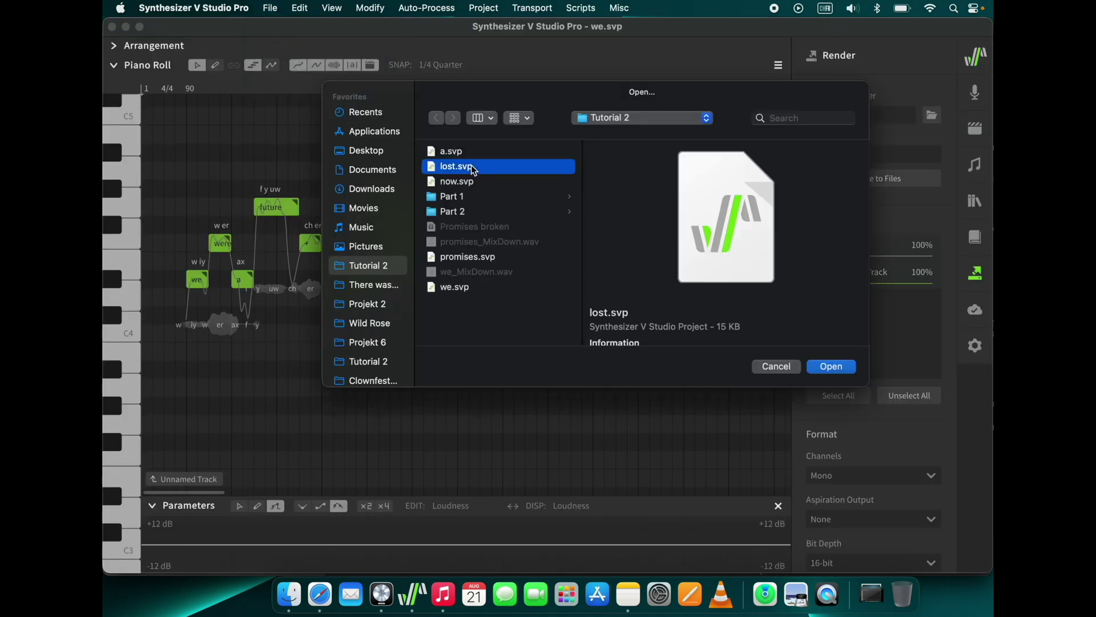
click(383, 594)
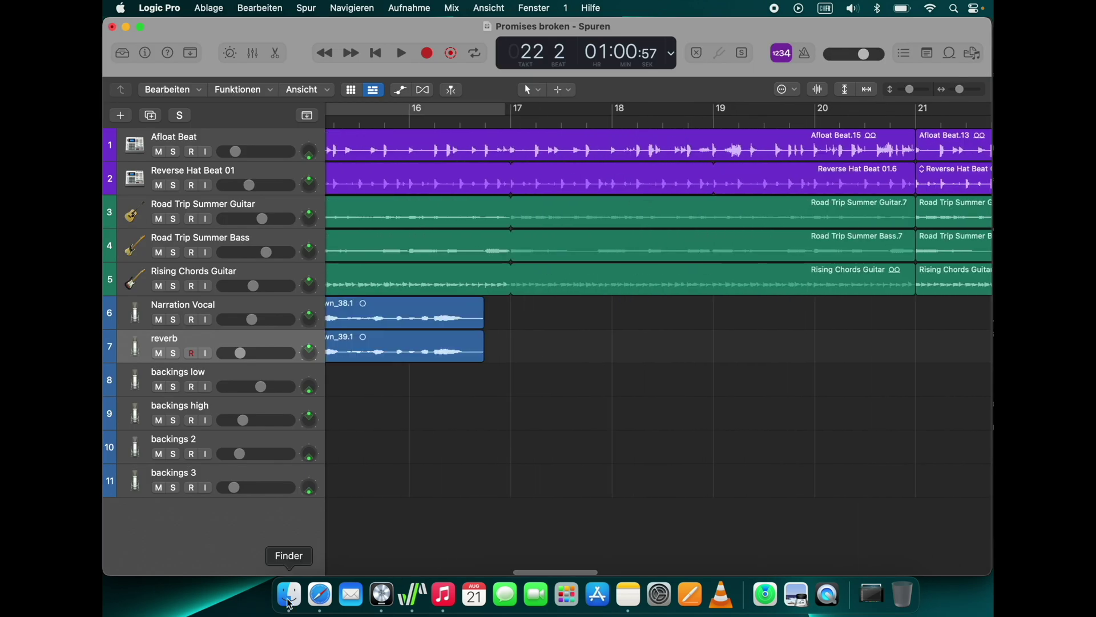
click(290, 595)
drag(364, 83, 502, 342)
click(414, 594)
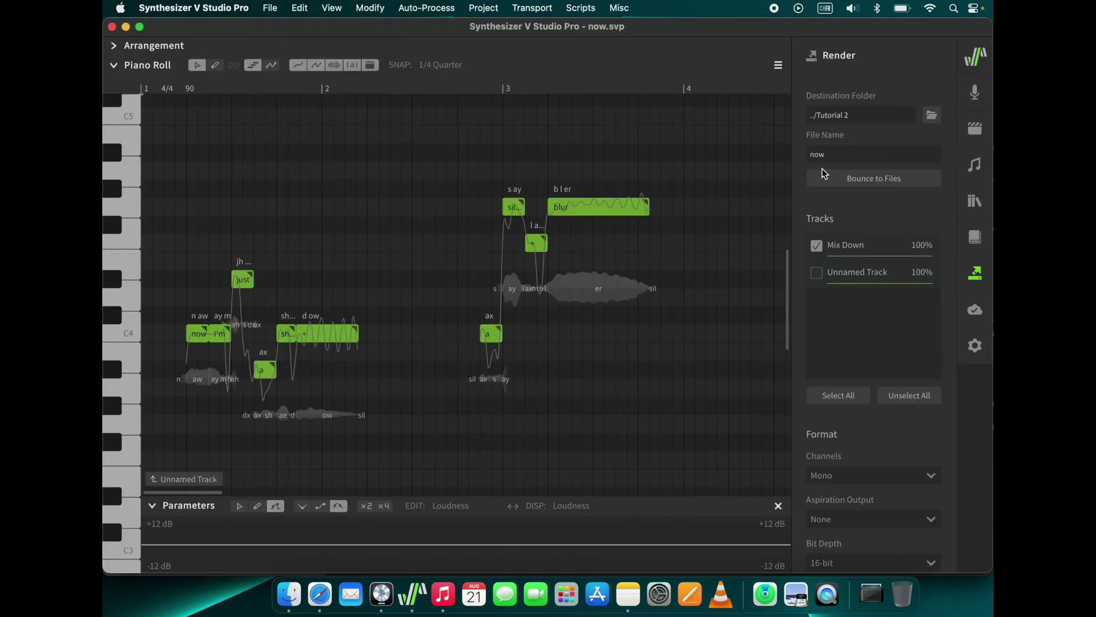
click(382, 594)
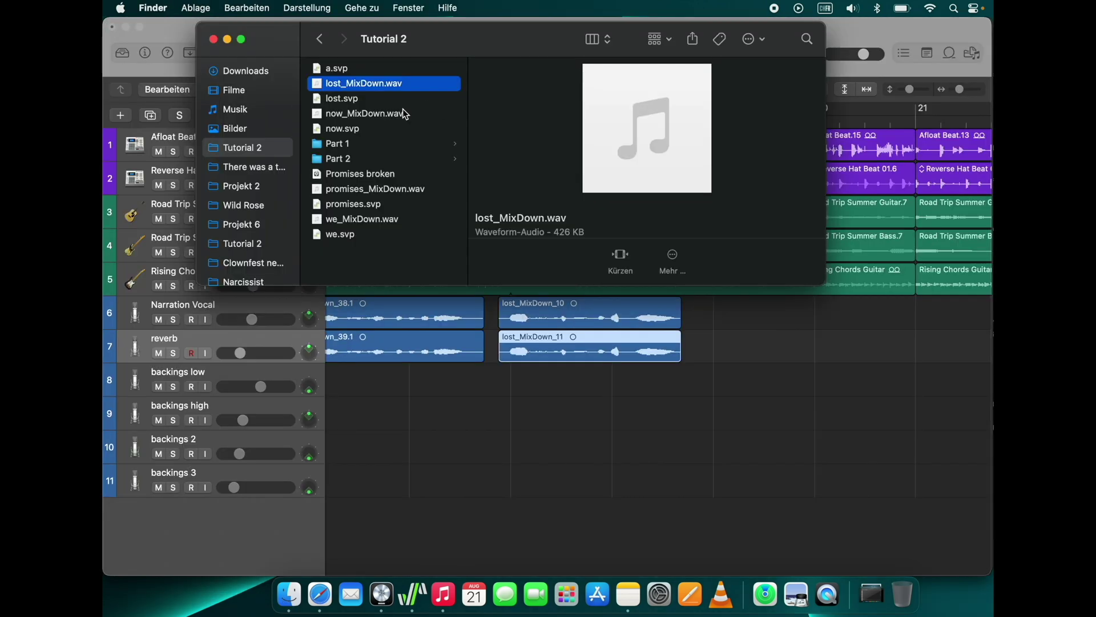
drag(404, 114, 605, 366)
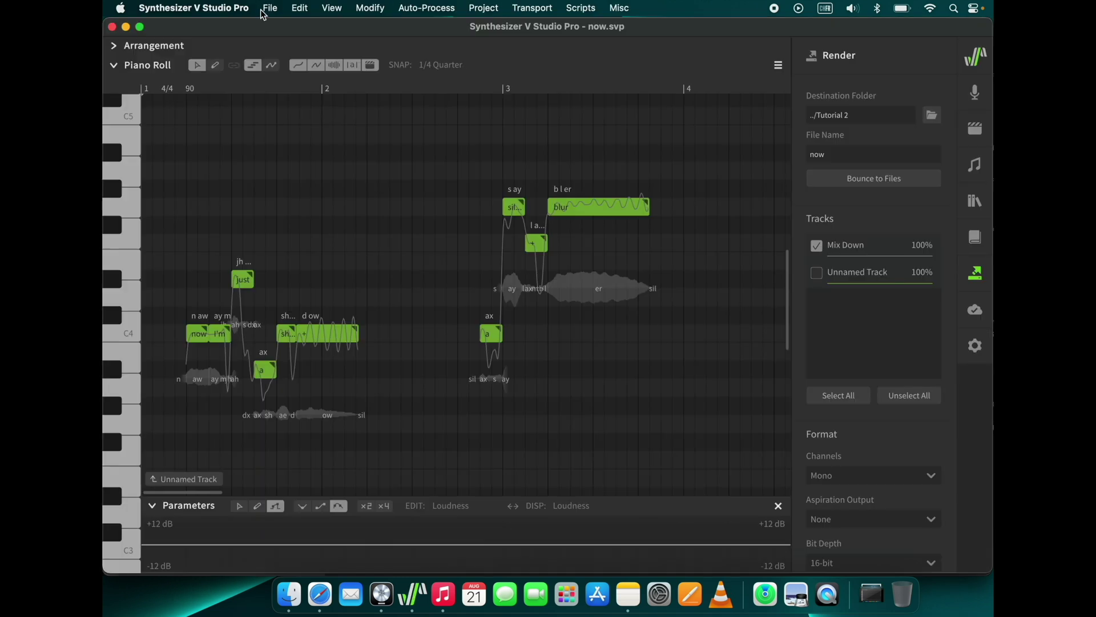
key(super+o)
double_click(460, 152)
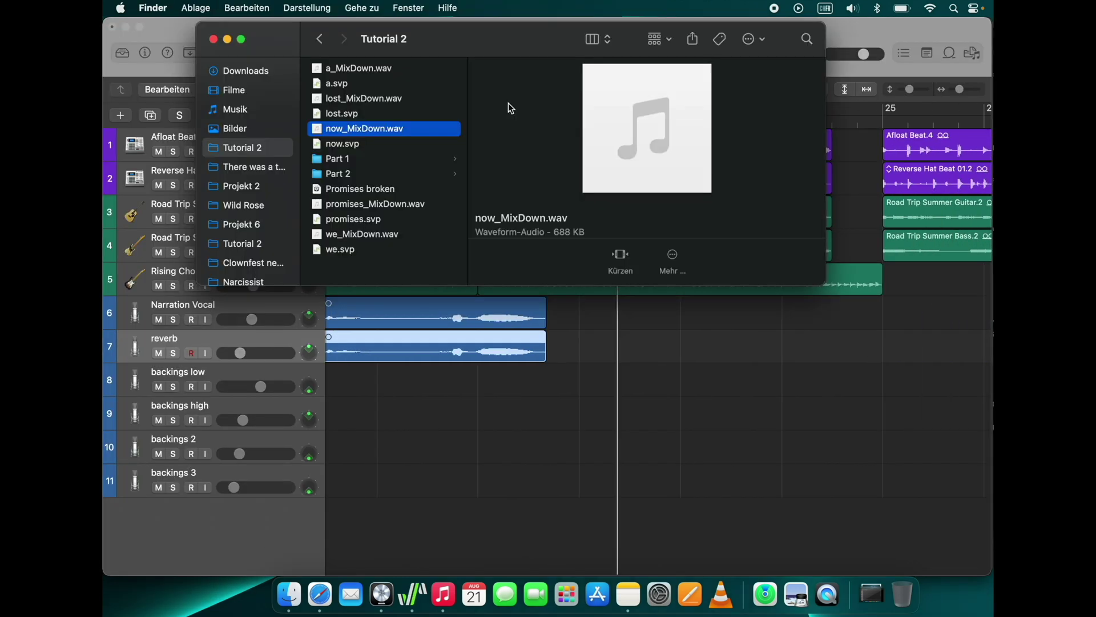
drag(354, 68, 623, 311)
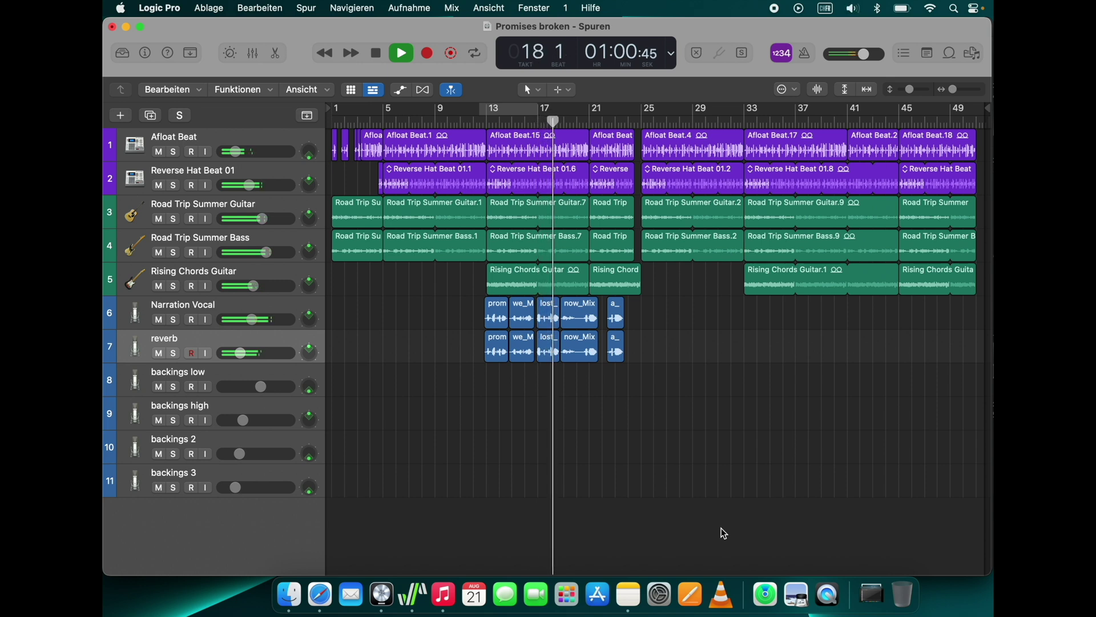
- Adjust the playback volume while listening to the arrangement, then stop playback
key(XF86AudioLowerVolume)
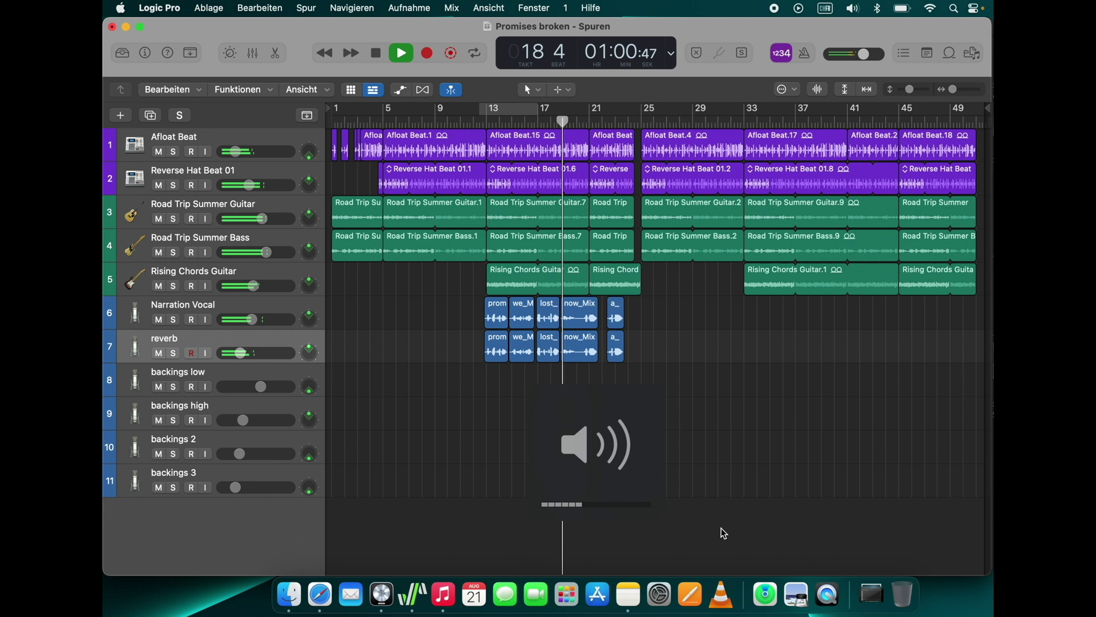
key(XF86AudioRaiseVolume)
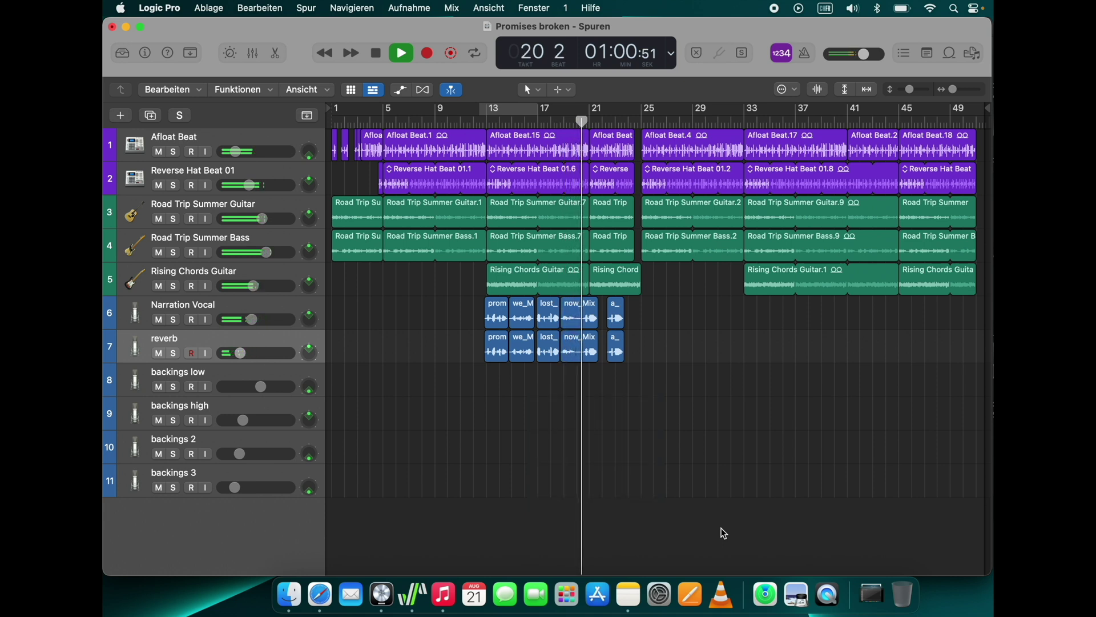
key(XF86AudioRaiseVolume)
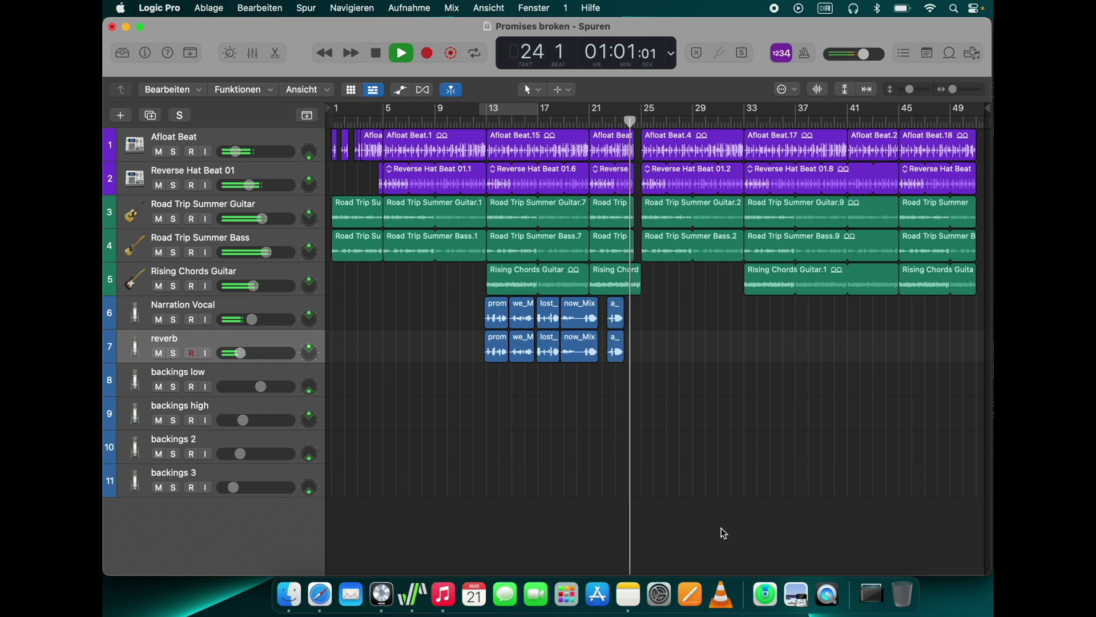
key(space)
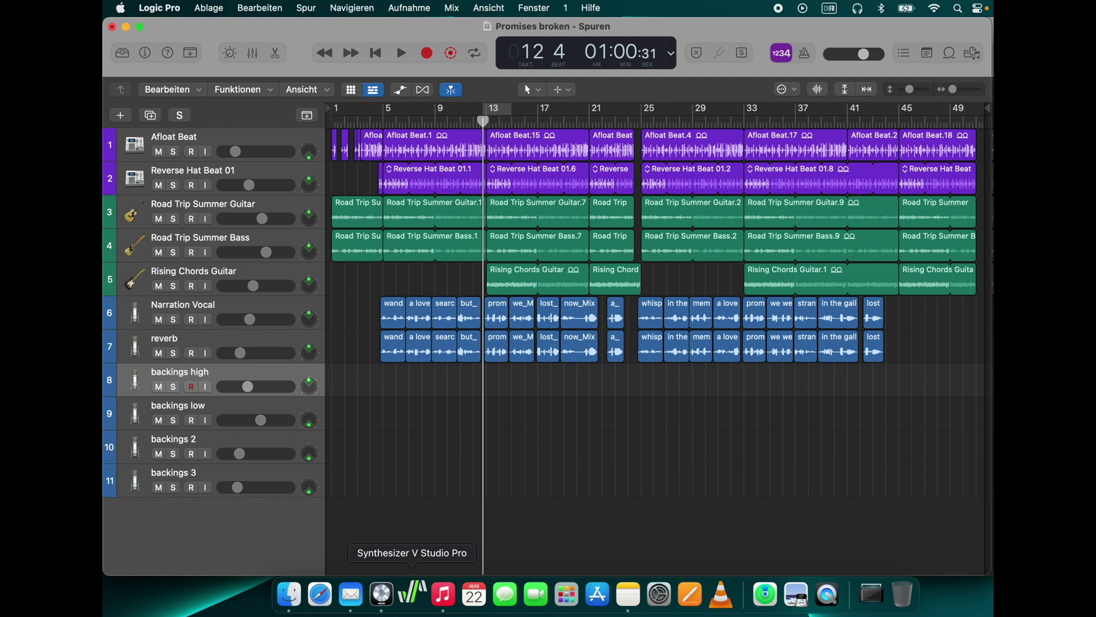
- Open promises.svp in Synthesizer V Studio Pro
click(412, 594)
click(271, 8)
click(278, 43)
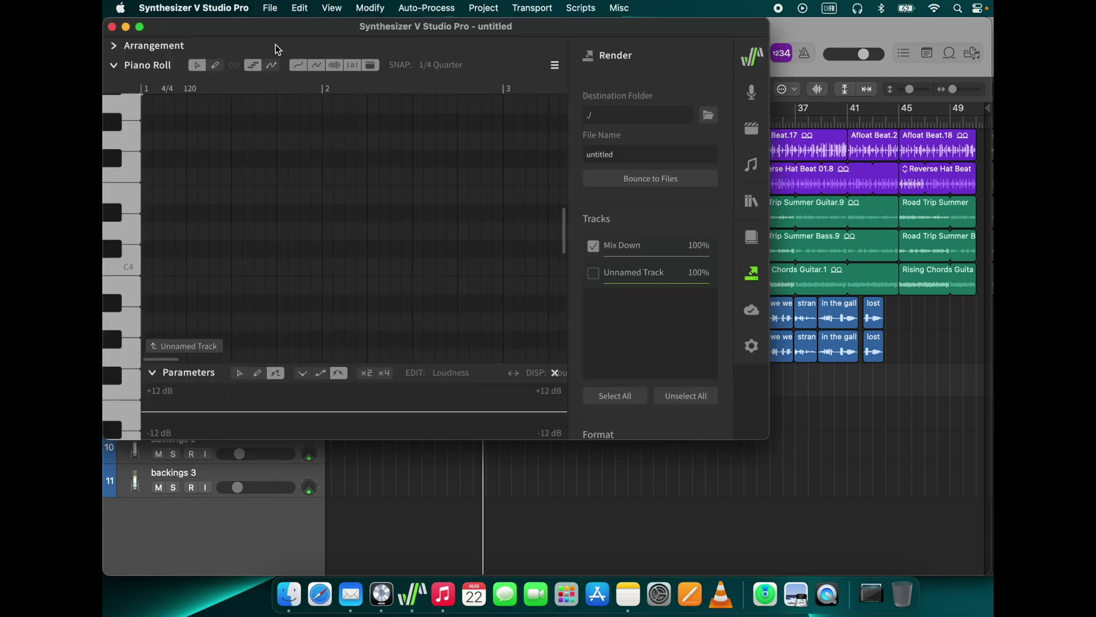
double_click(473, 296)
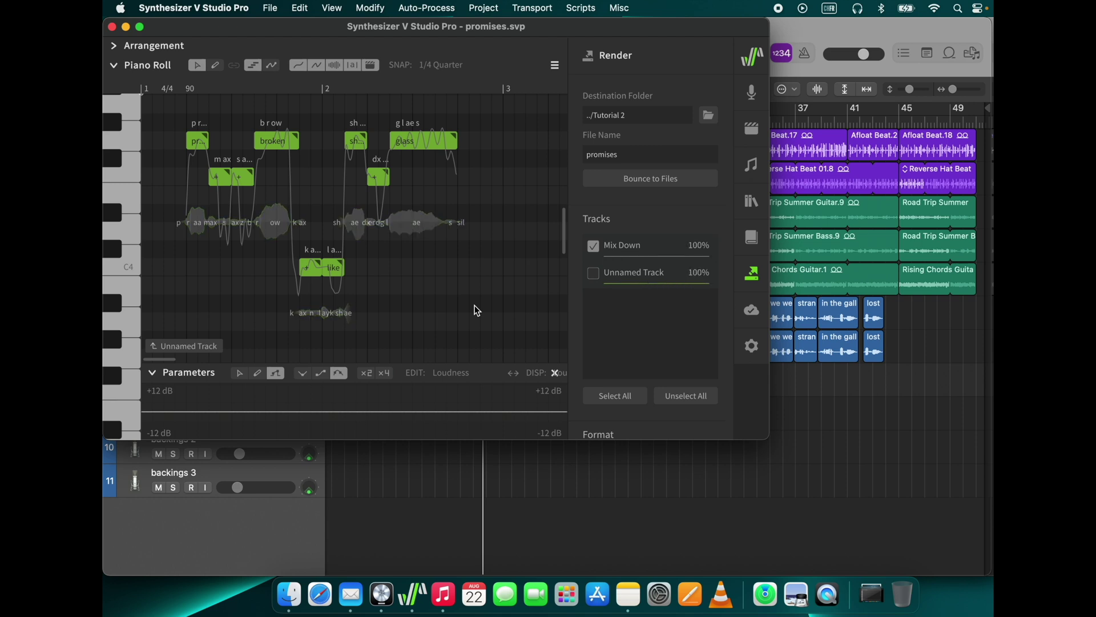
- Select all notes and shift them up by an octave
key(super+a)
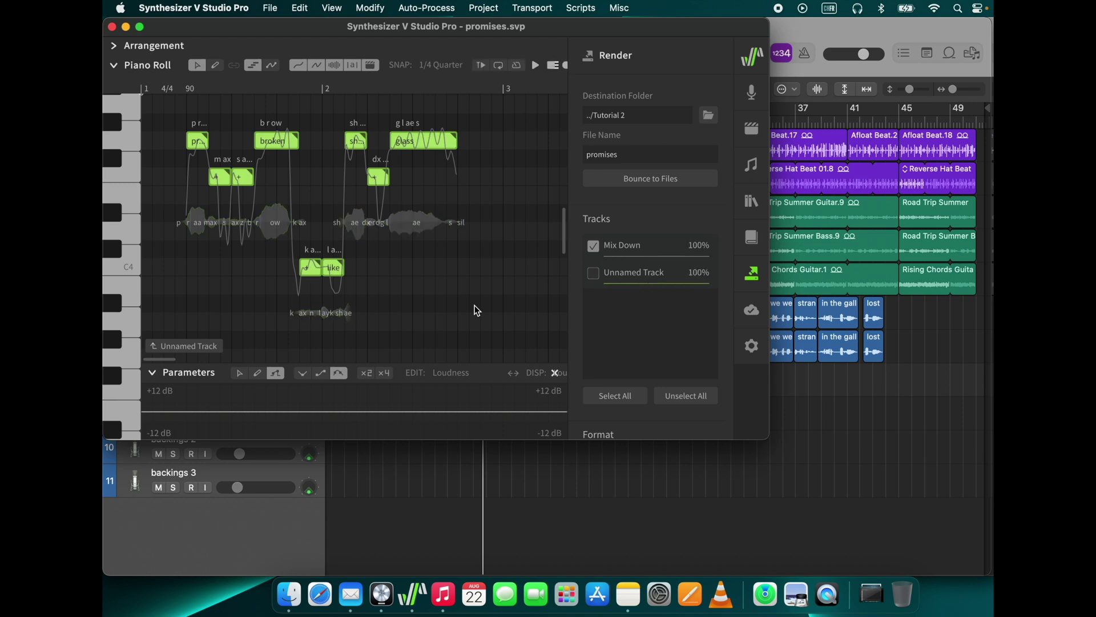
click(370, 8)
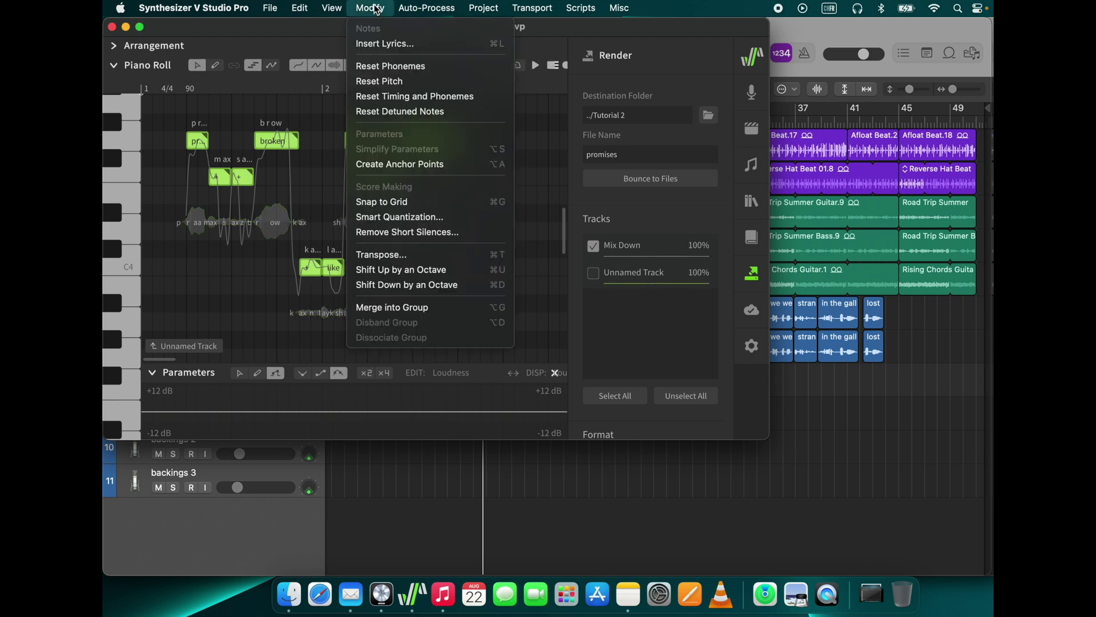
click(417, 270)
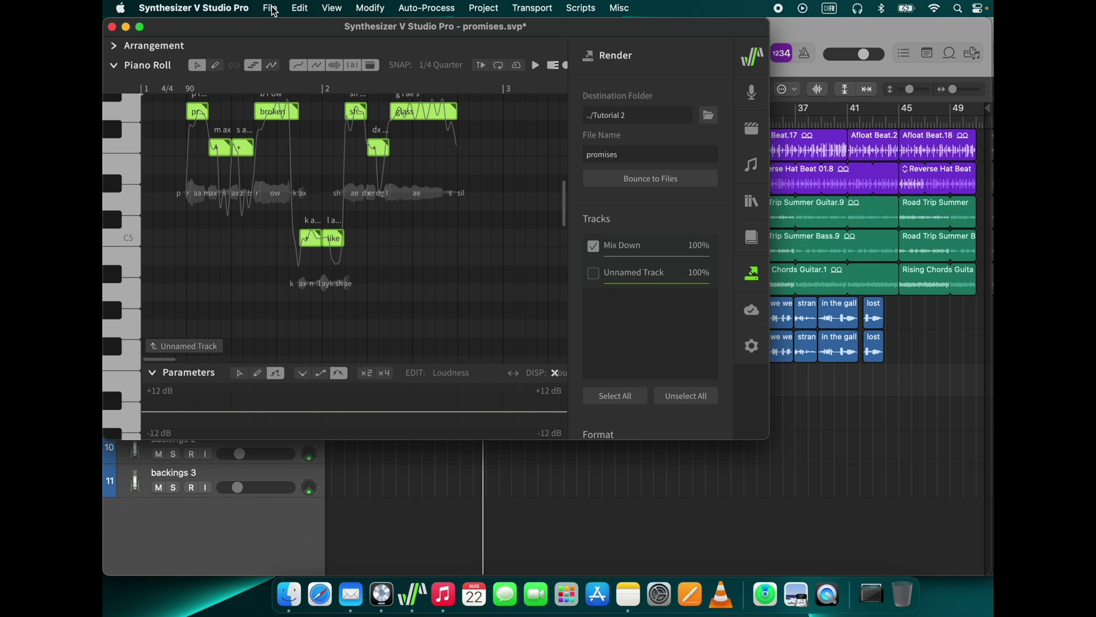
- Save the Synthesizer V project under a new file name
click(271, 8)
click(289, 96)
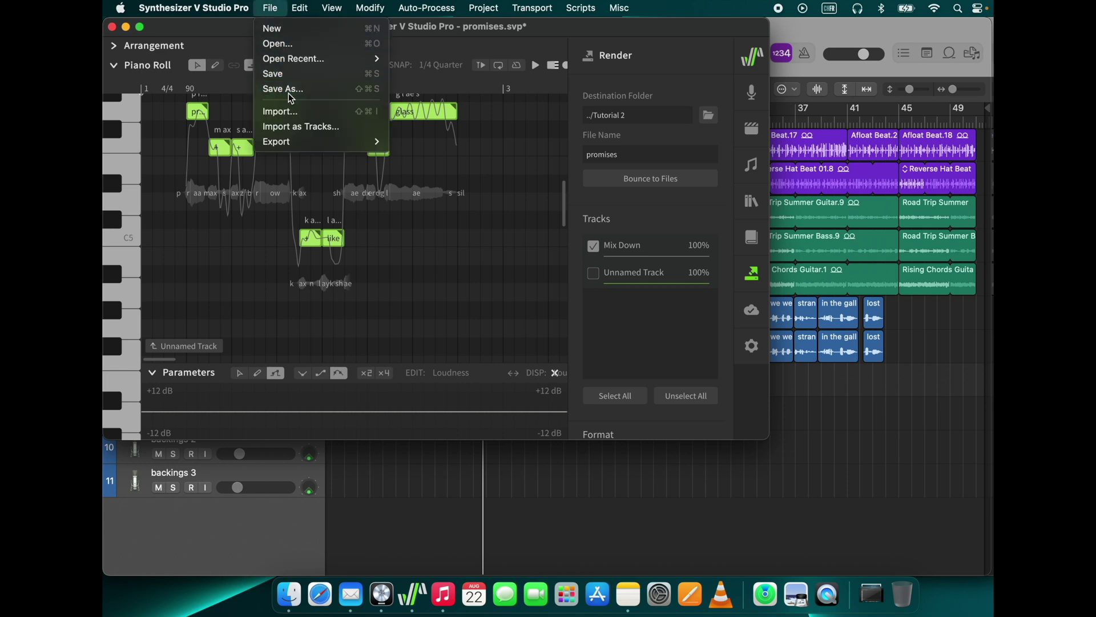
click(624, 112)
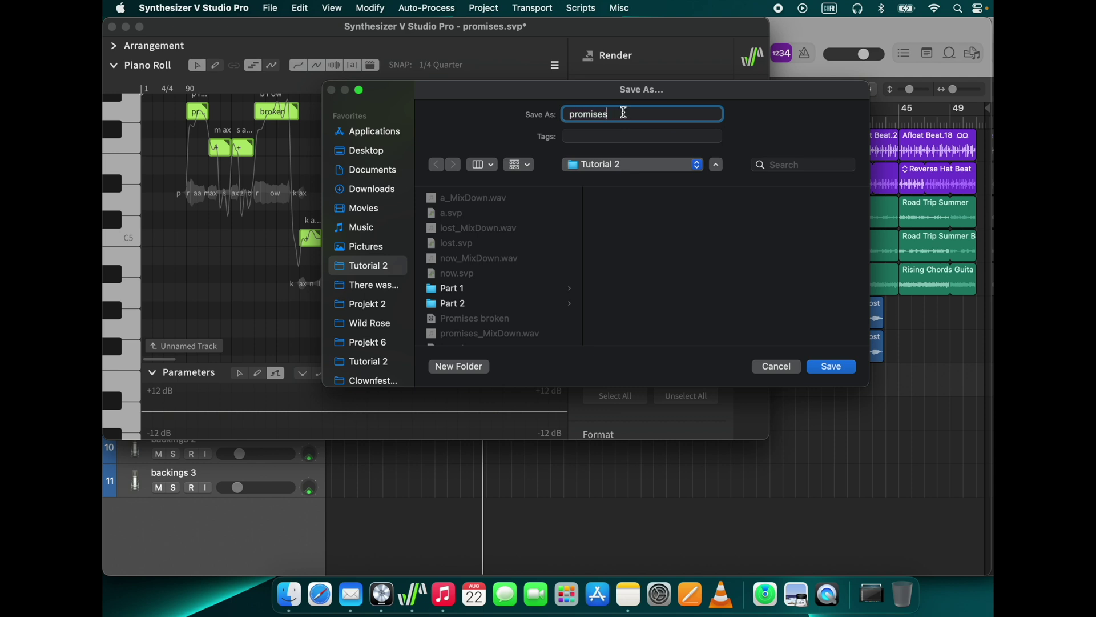
key(Return)
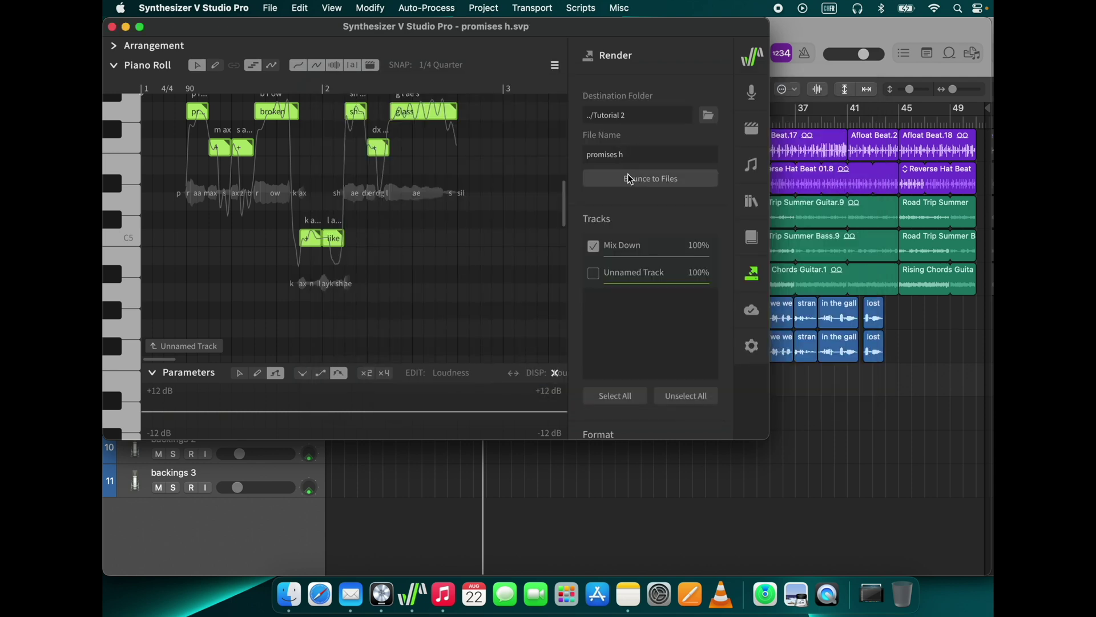
- Place promises h_MixDown.wav from Tutorial 2 on the backings high track at bar 13
click(581, 501)
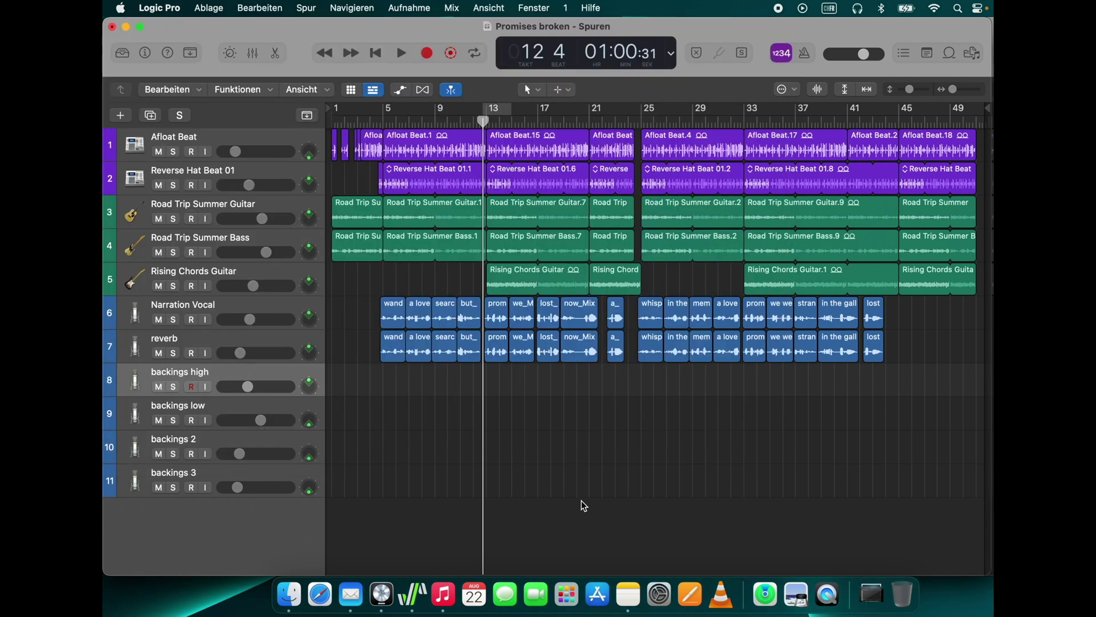
key(super+Right)
click(289, 596)
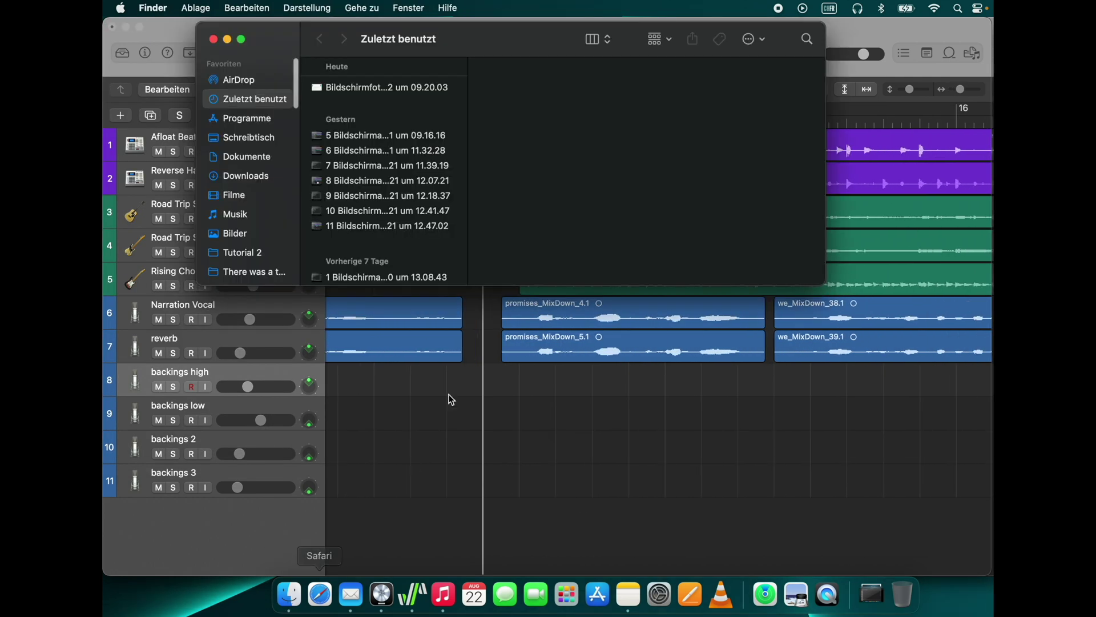
click(254, 255)
drag(383, 207, 507, 383)
- Solo Narration Vocal and backings high, then audition the high backing
click(416, 434)
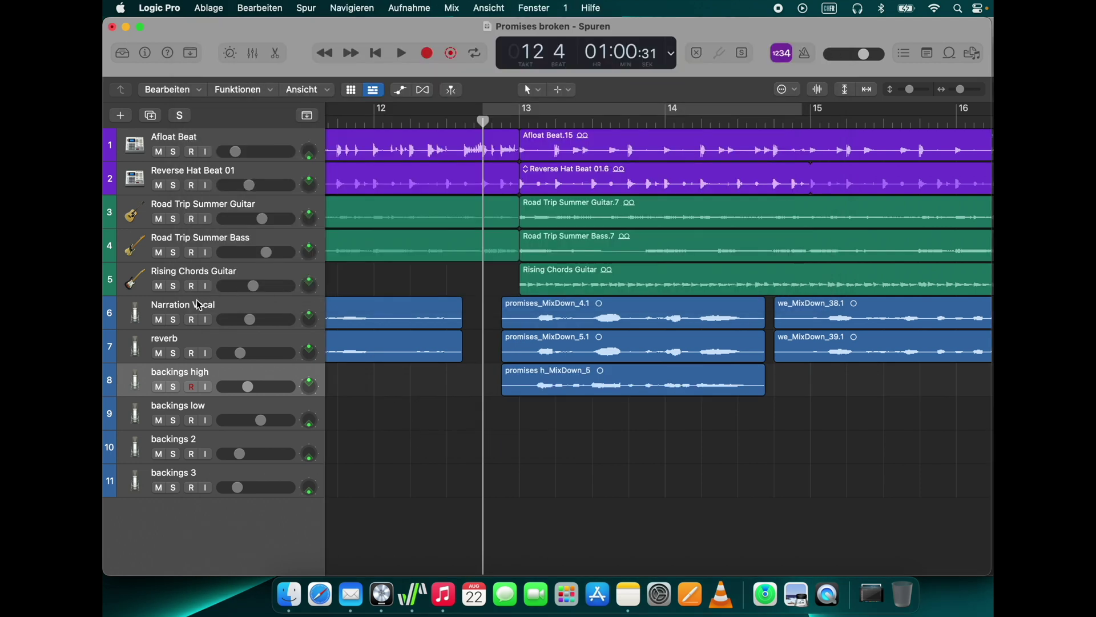
click(173, 320)
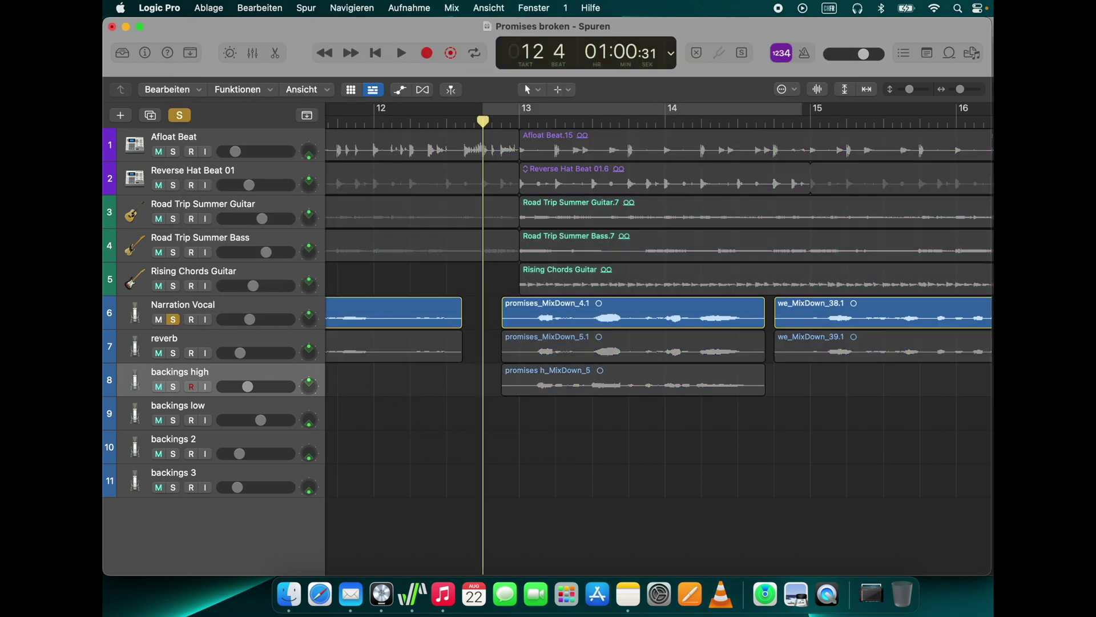
click(173, 387)
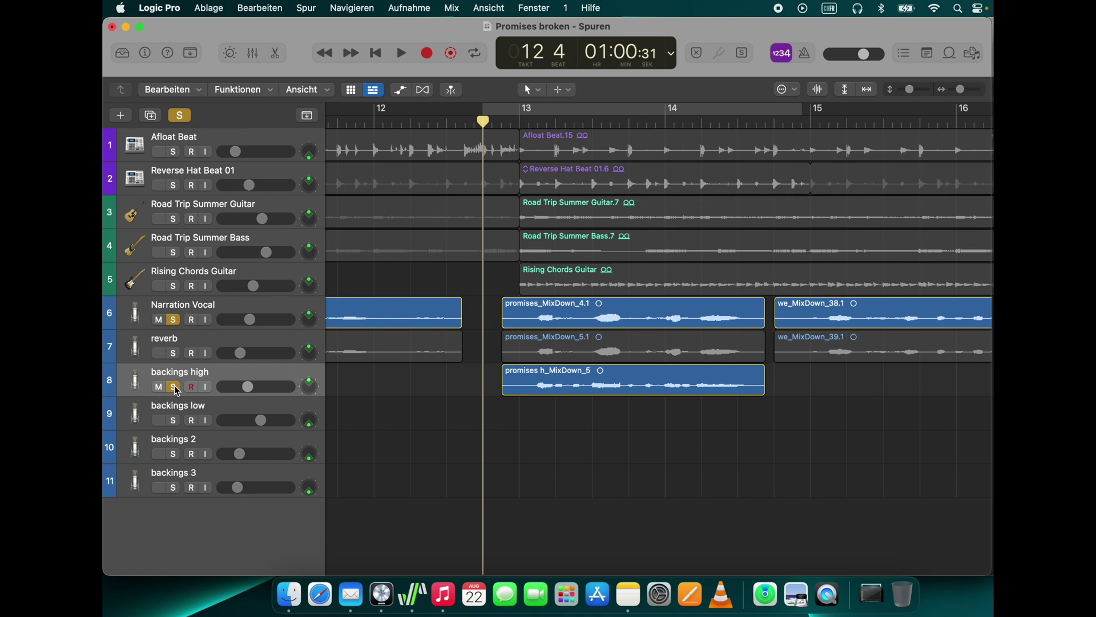
key(space)
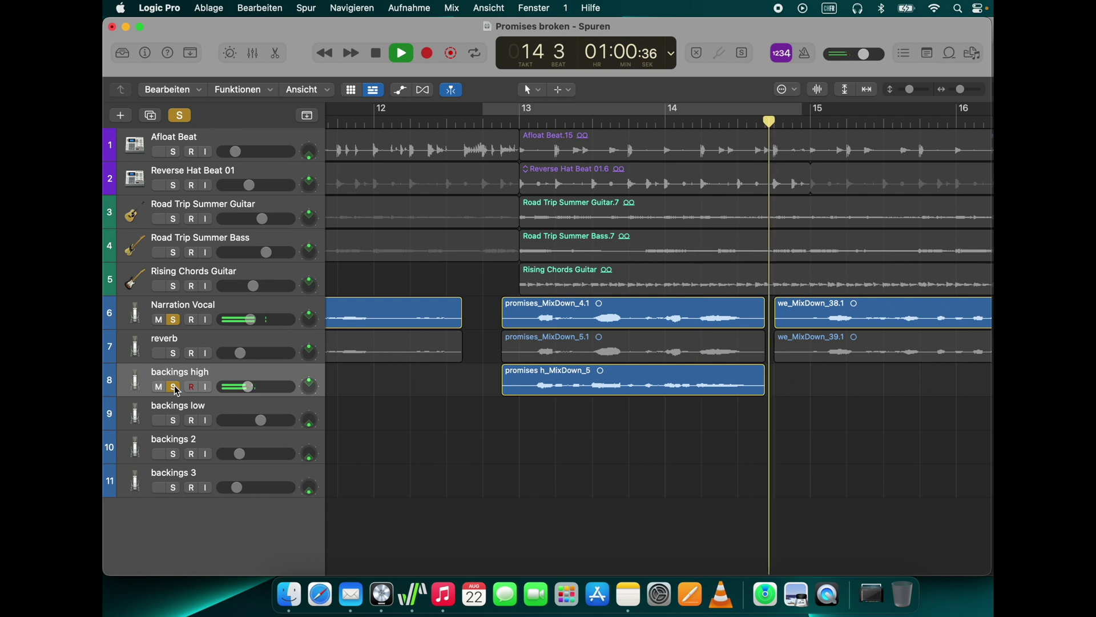
key(space)
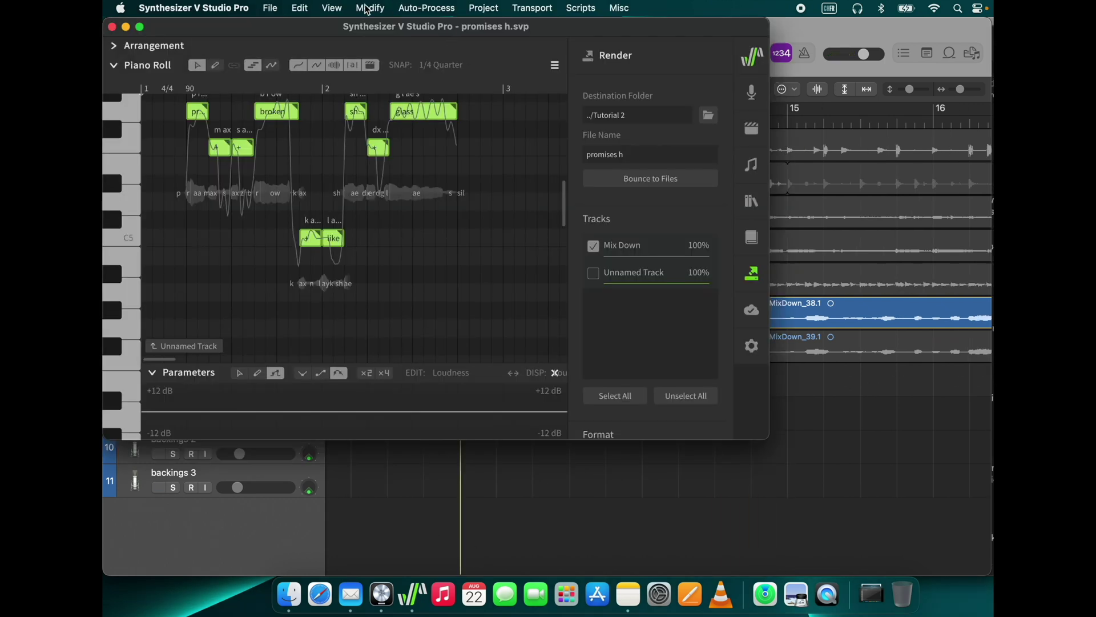
- Shift all notes down an octave and save the project as promises d
click(371, 7)
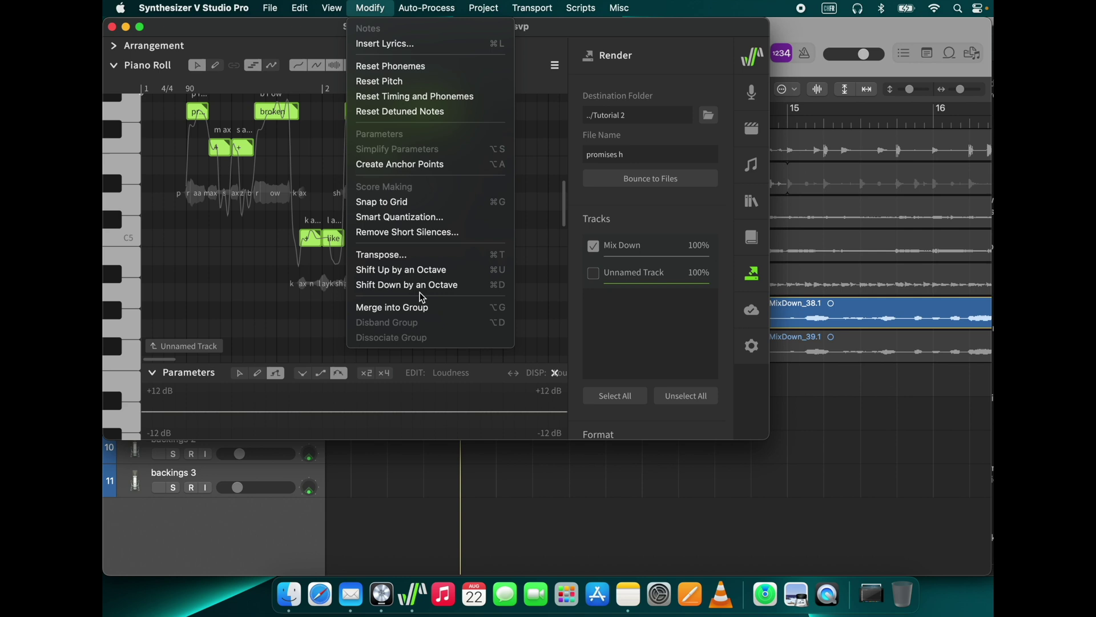
click(372, 7)
click(388, 284)
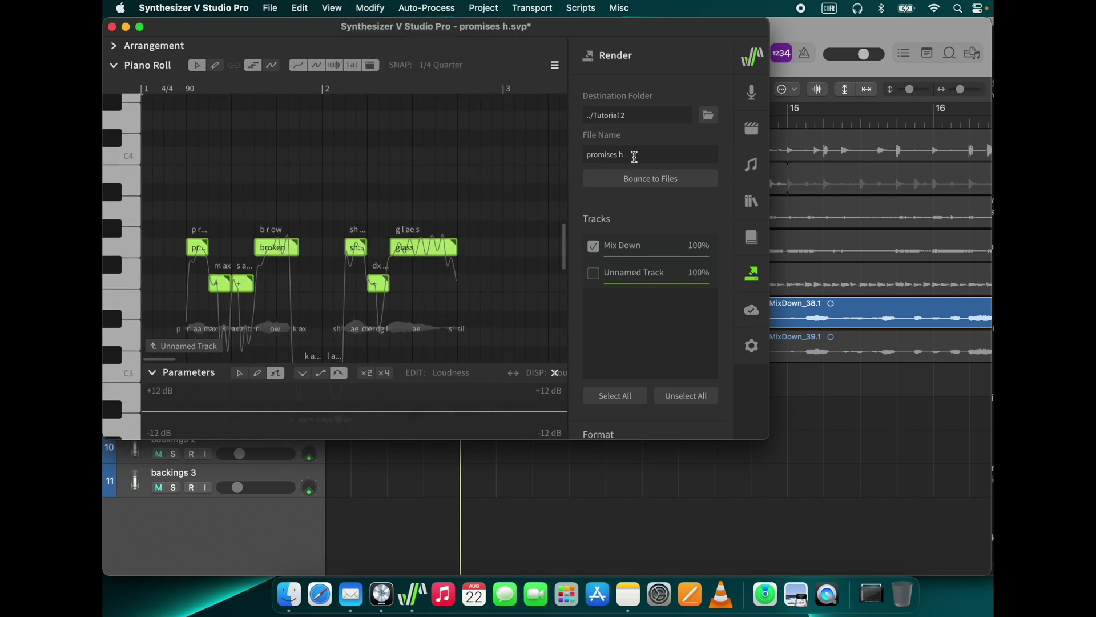
key(BackSpace)
text(d)
click(270, 7)
click(289, 88)
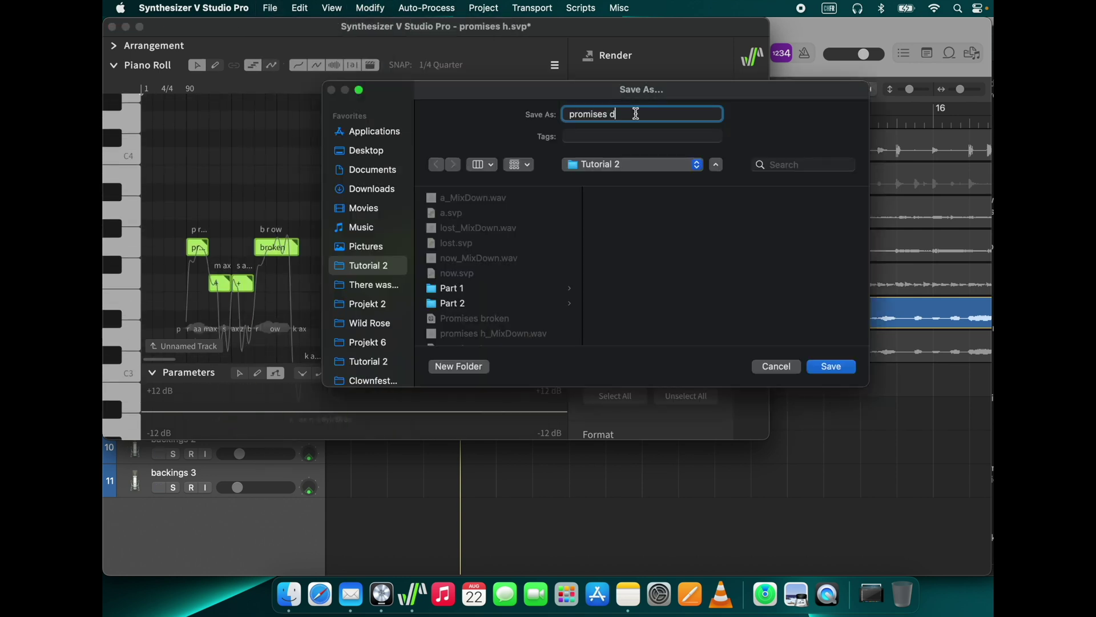
key(Return)
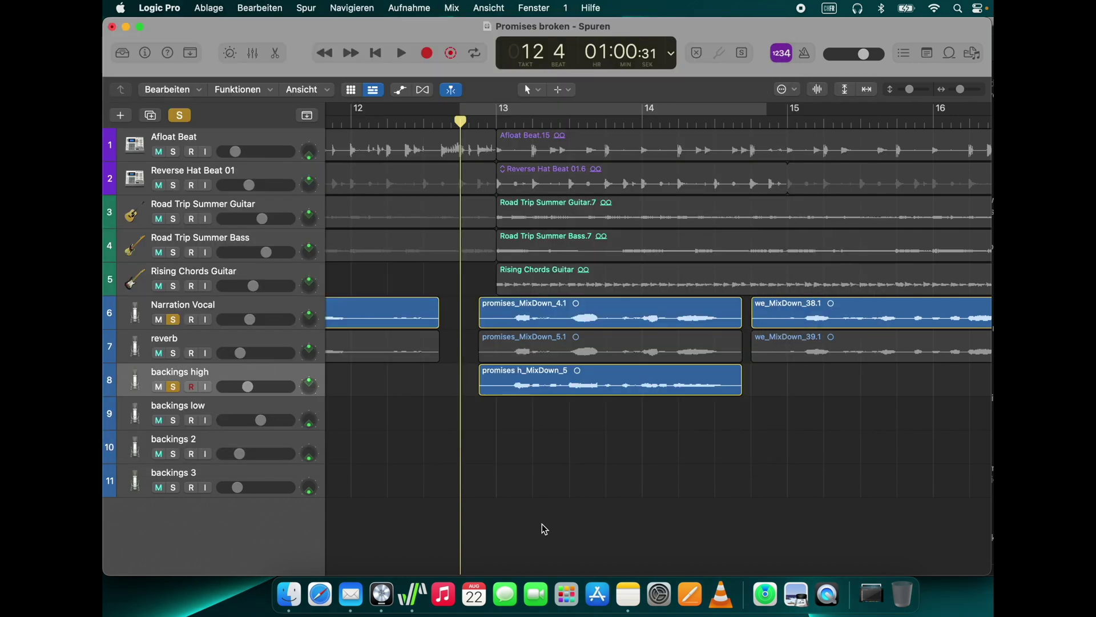
- Place promises d_MixDown.wav from Tutorial 2 on the backings low track
click(289, 594)
click(253, 257)
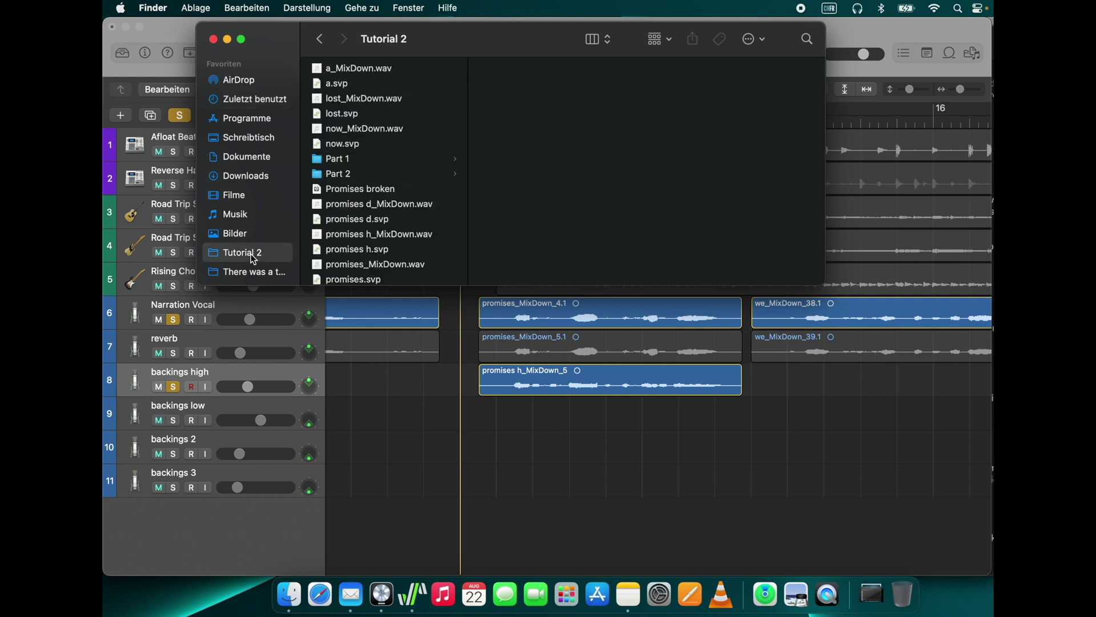
click(373, 204)
drag(373, 204, 485, 414)
- Unsolo backings high, solo backings low, and audition the low backing
click(173, 420)
click(174, 387)
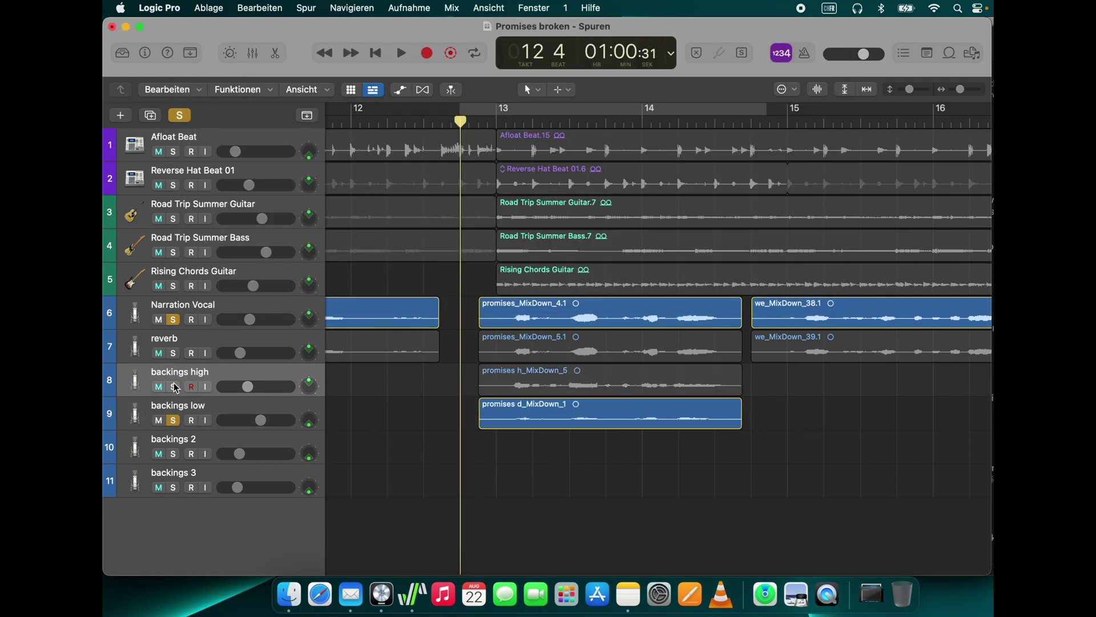
key(space)
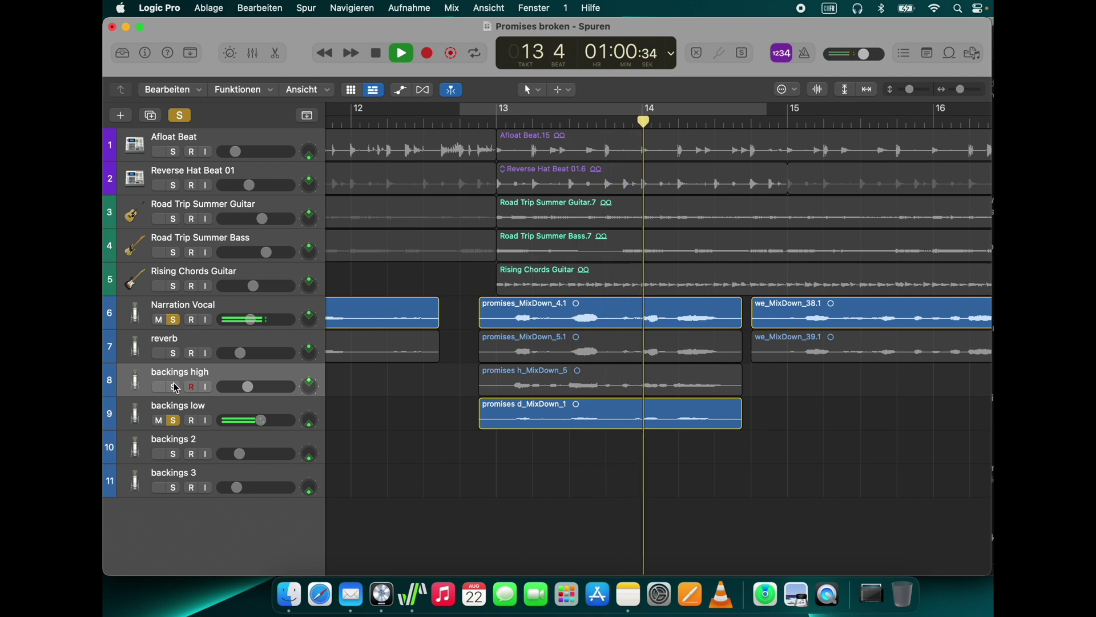
key(space)
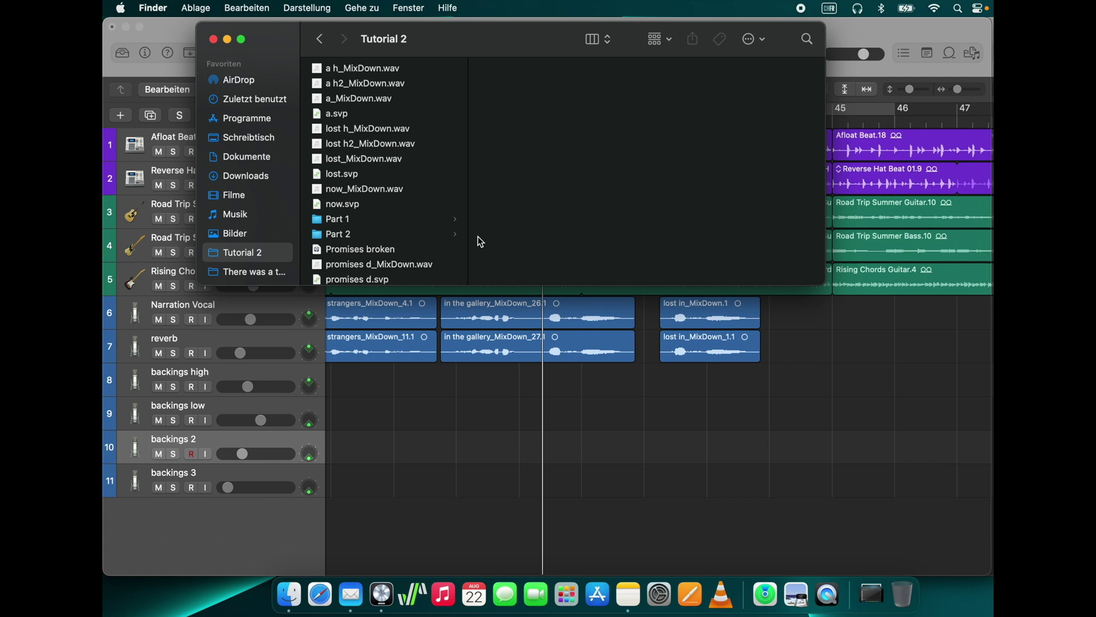
- Place lost h_MixDown.wav and lost h2_MixDown.wav on backings 2 near bars 40 and 42, then audition
drag(392, 135, 544, 460)
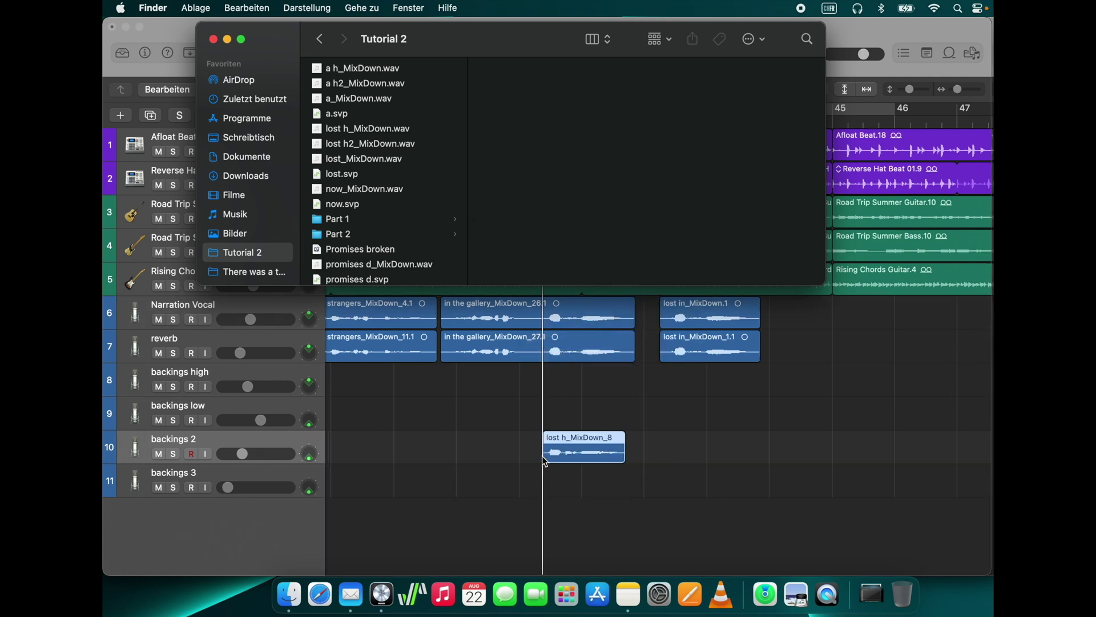
drag(366, 148, 669, 437)
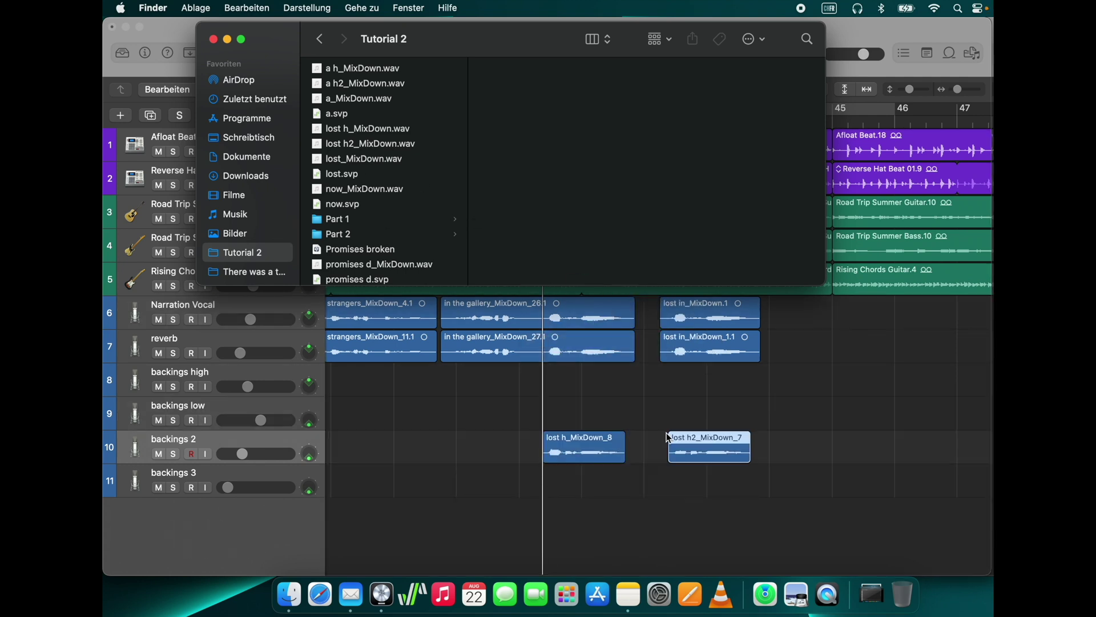
click(657, 402)
key(space)
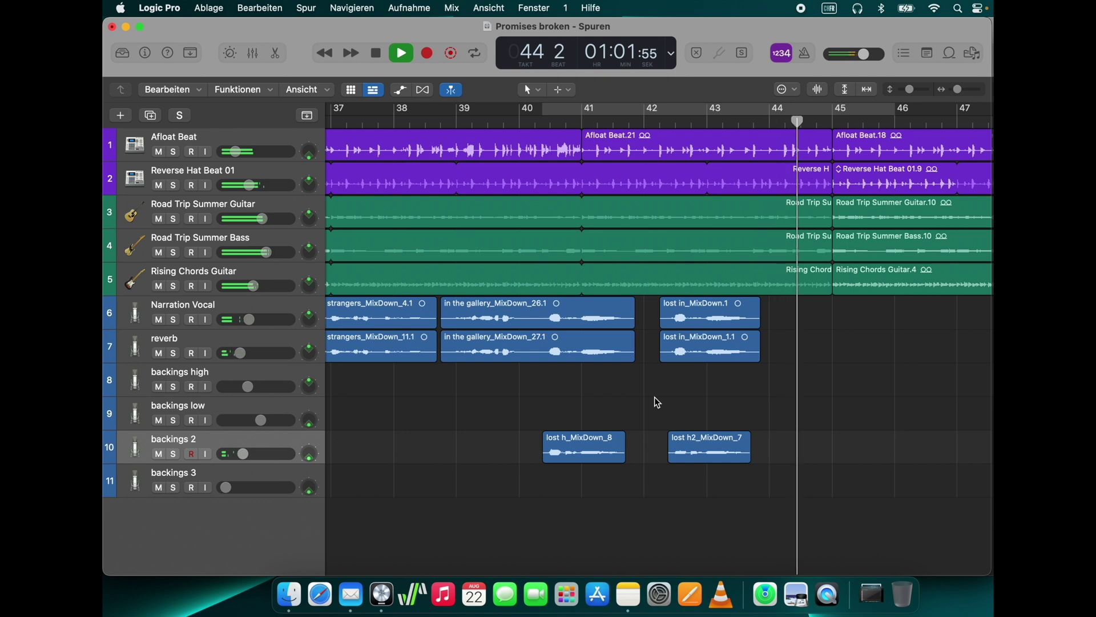
key(space)
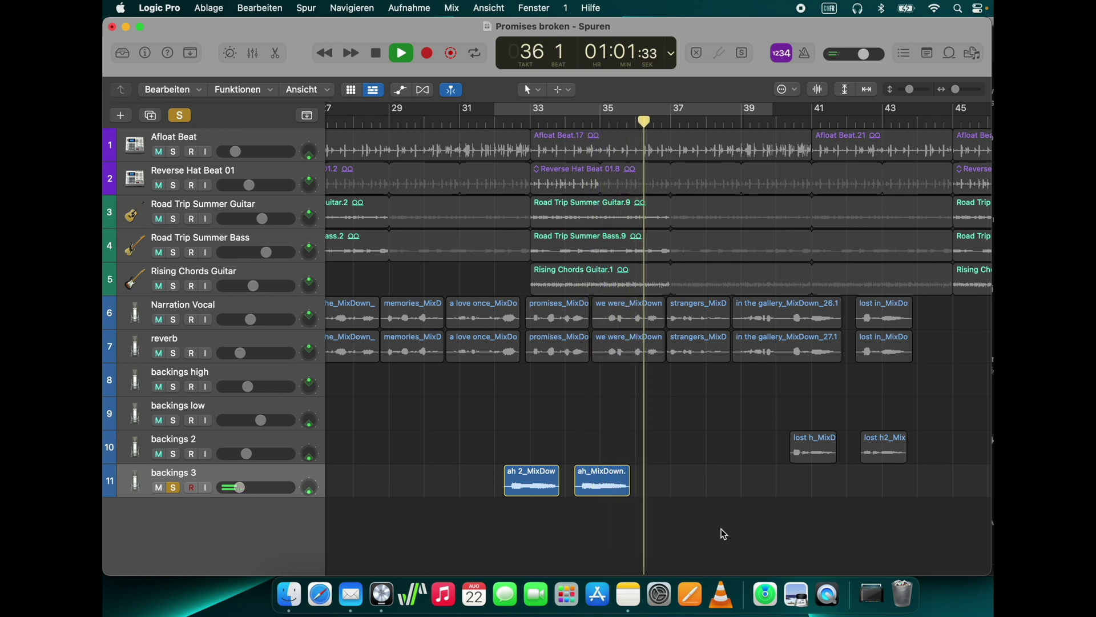
- Copy the two ah regions on backings 3 and paste them at the playhead near bar 37
key(space)
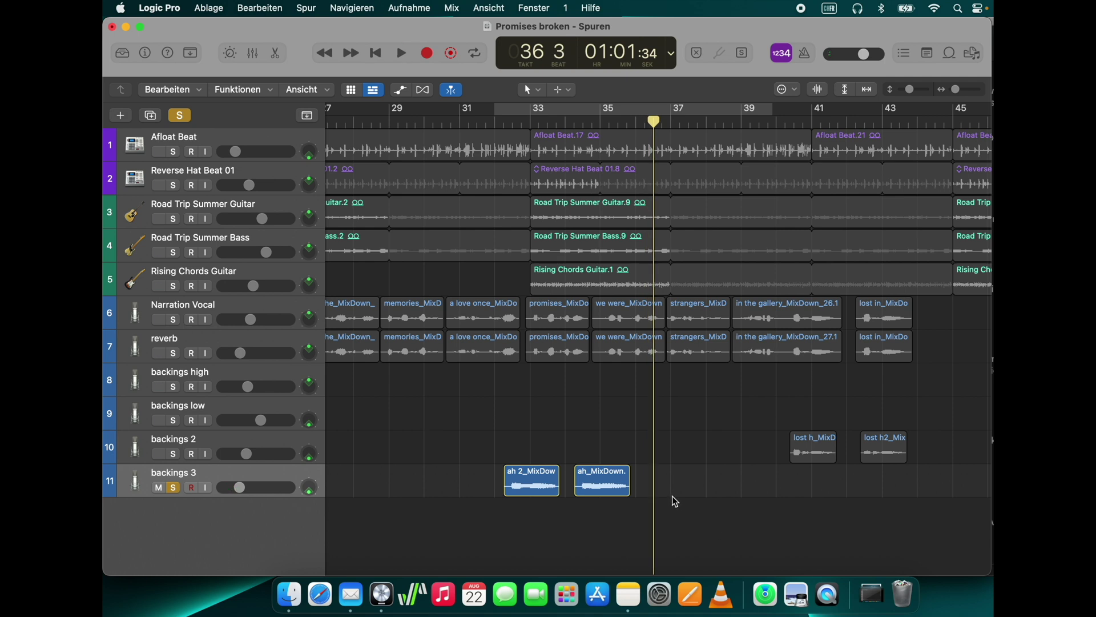
right_click(602, 484)
click(676, 482)
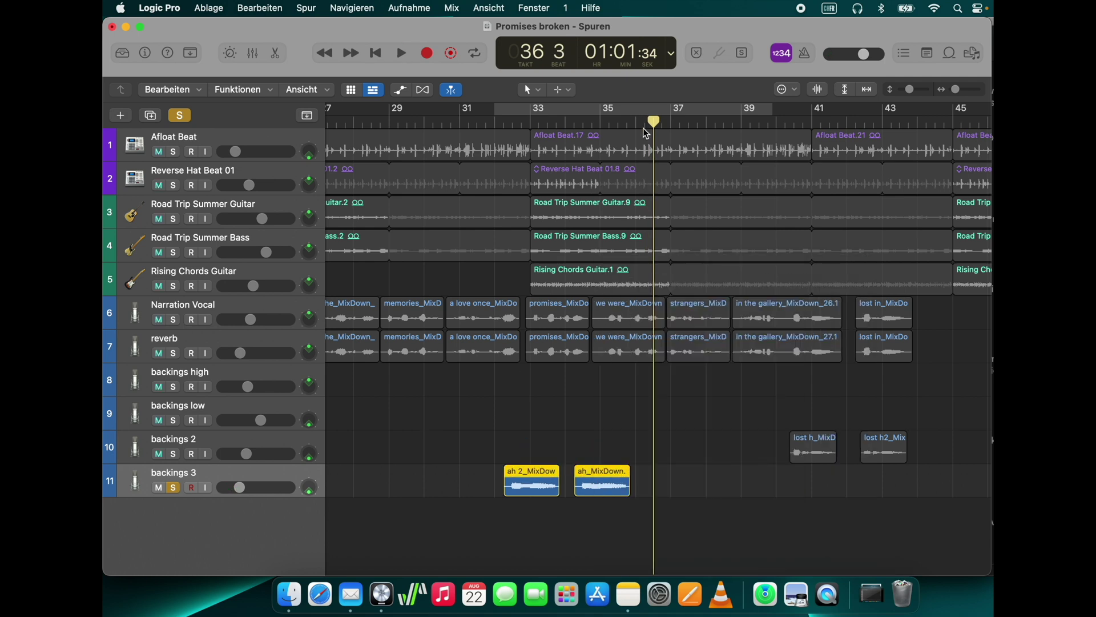
right_click(675, 482)
click(726, 423)
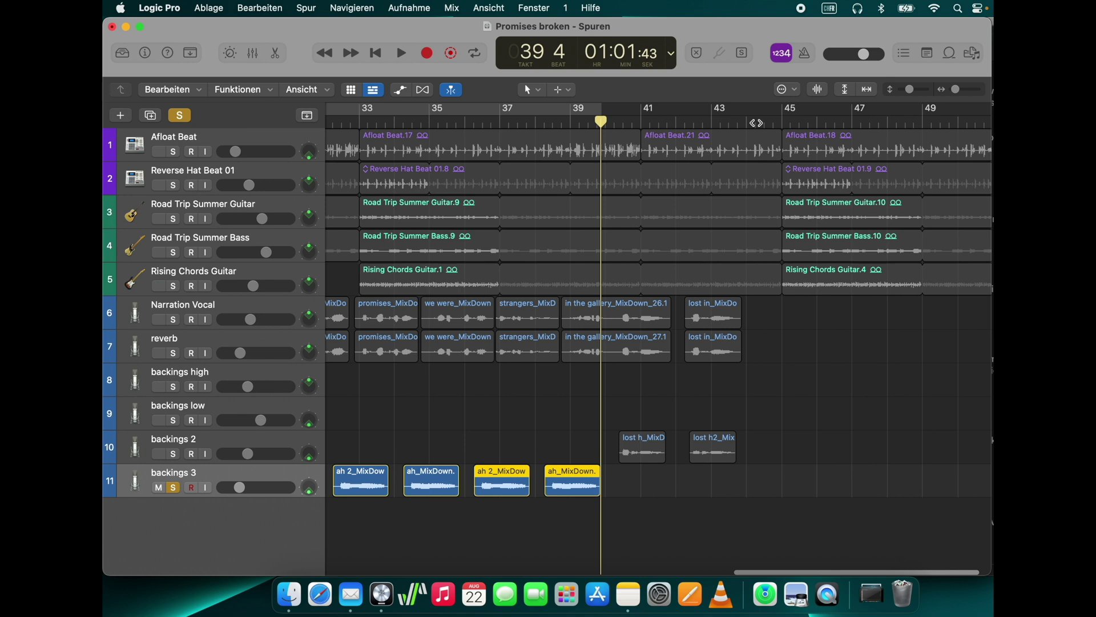
- Paste the ah regions again around bar 45
click(754, 489)
key(super+v)
scroll(818, 431, right, 1)
right_click(896, 468)
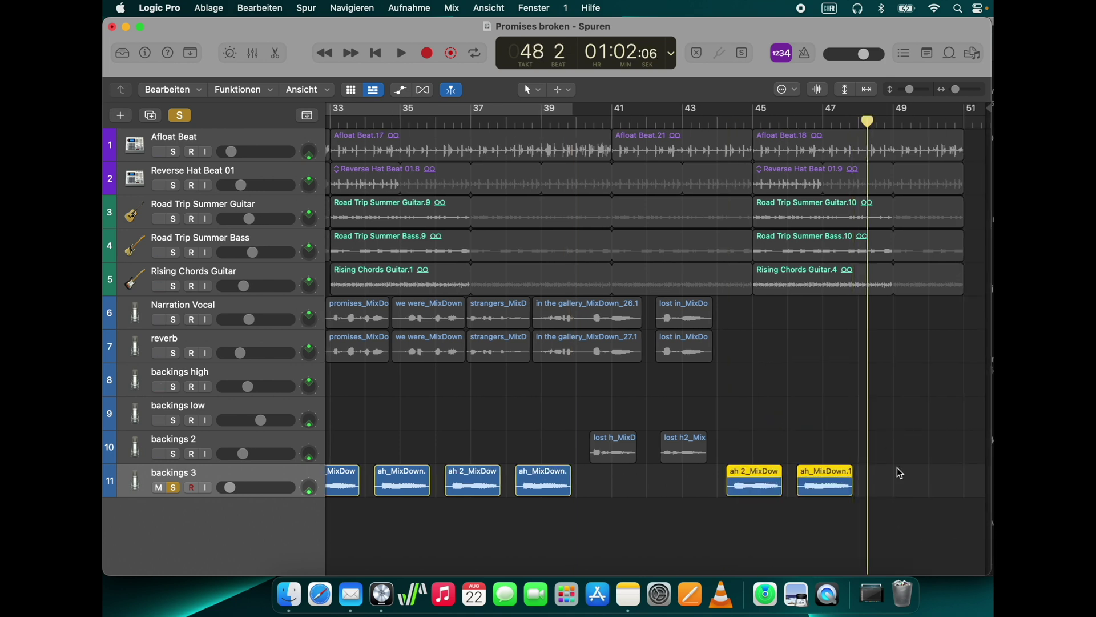
click(830, 422)
scroll(853, 277, left, 10)
- Unsolo backings 3 and play the full mix from bar 32
click(172, 487)
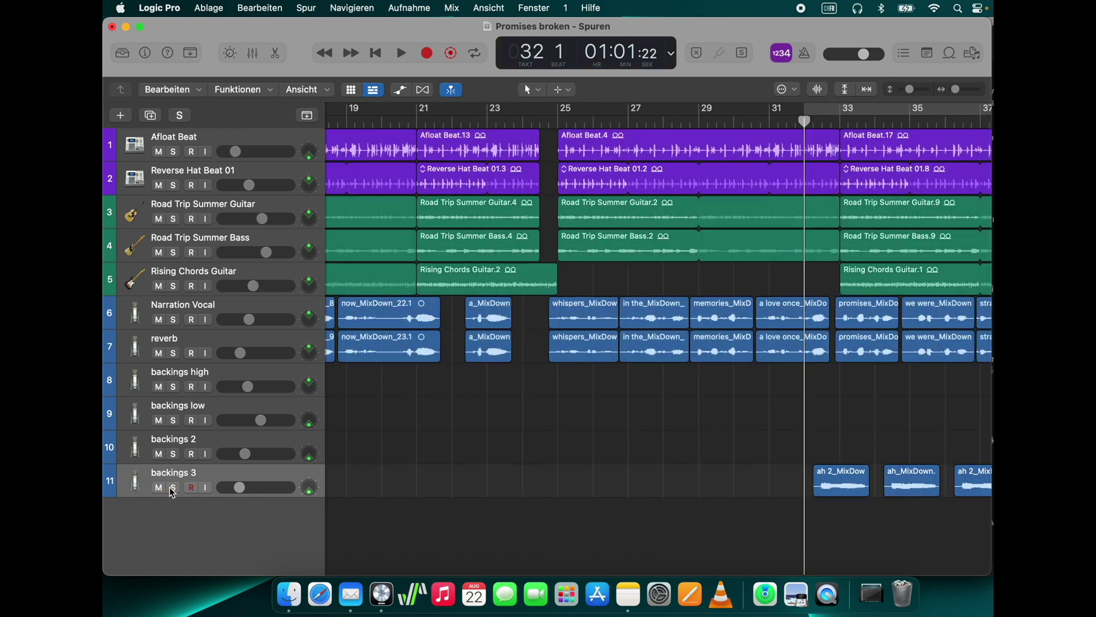
key(space)
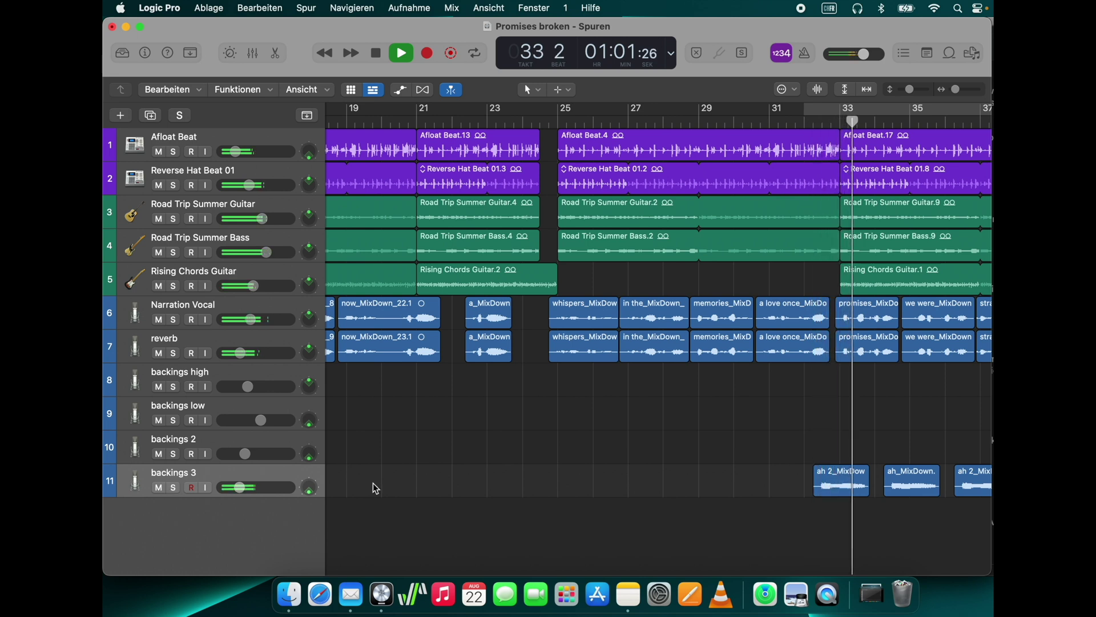
scroll(543, 433, right, 3)
scroll(543, 433, right, 5)
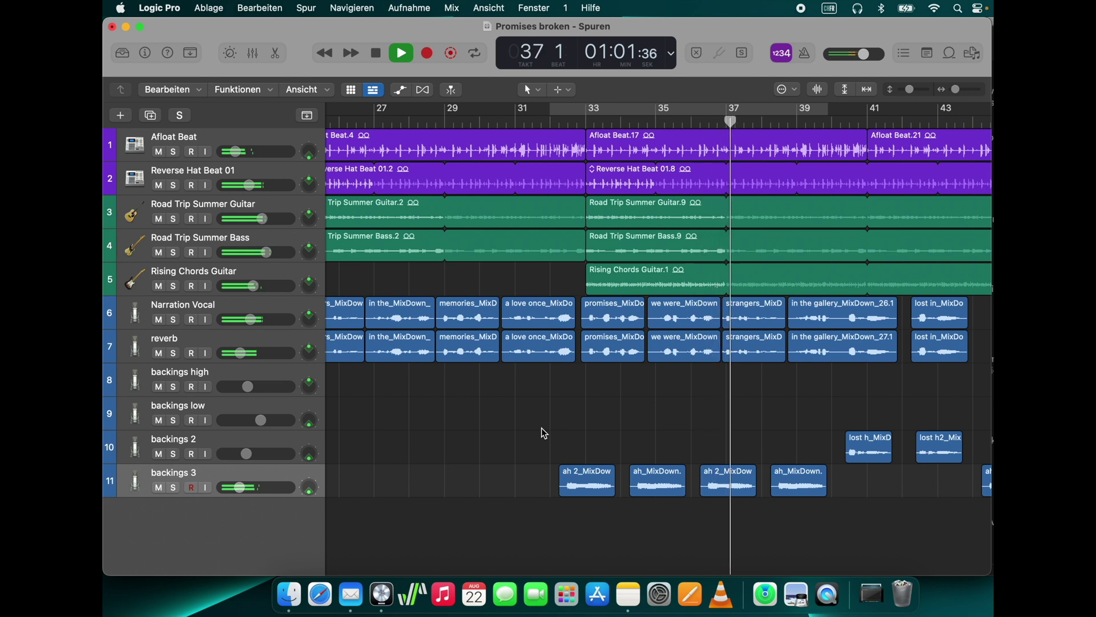
key(space)
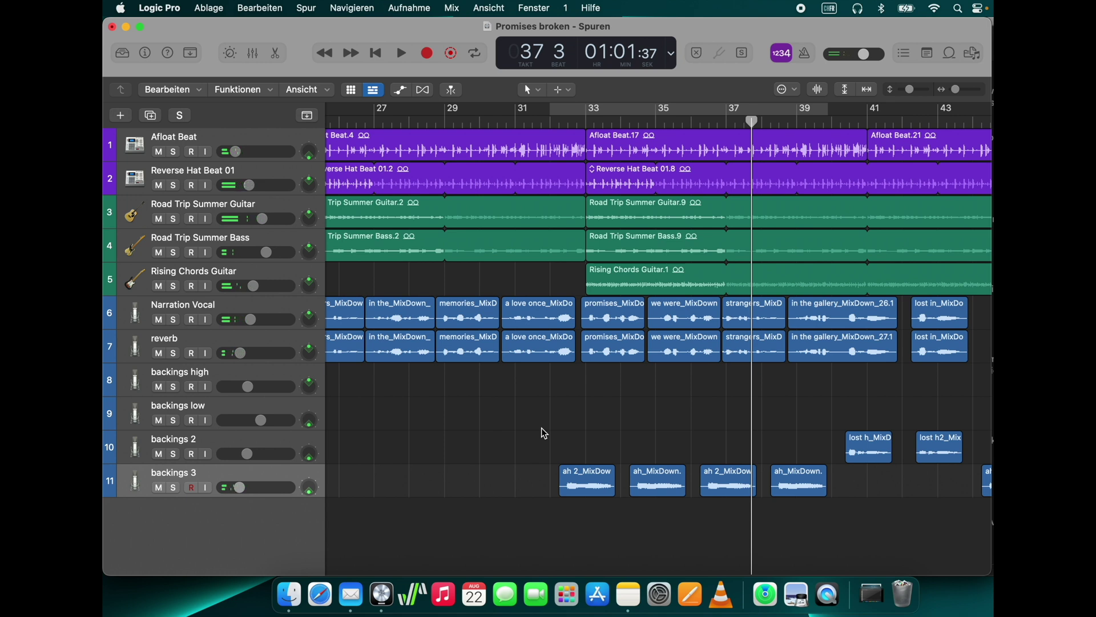
key(super+shift+5)
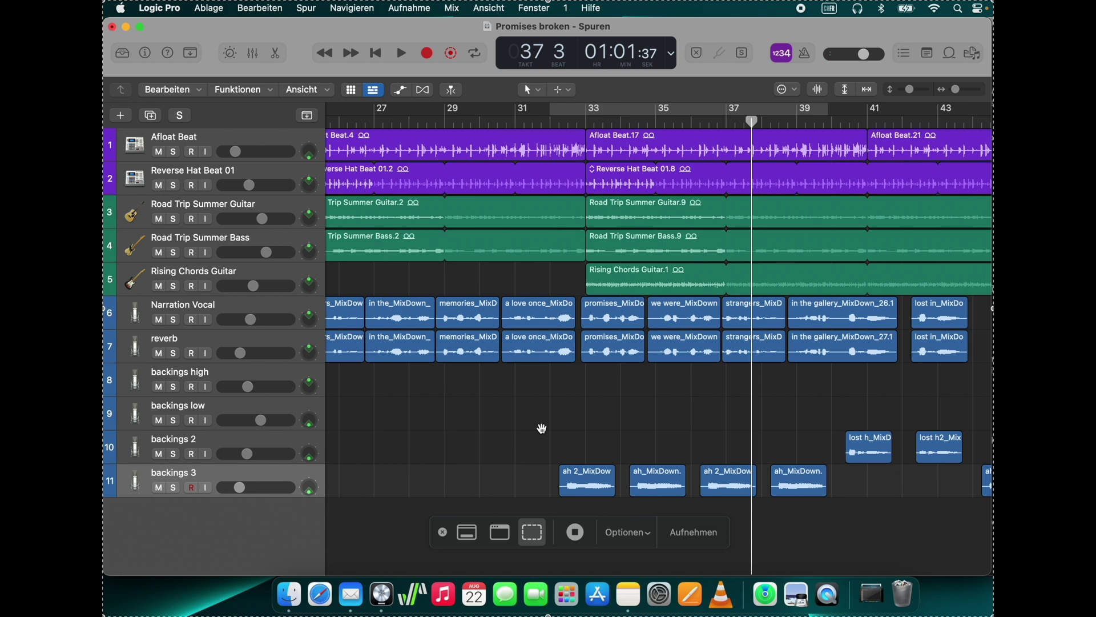
- Listen through the finished Promises broken song, then start a screen capture with Cmd+Shift+5
click(575, 533)
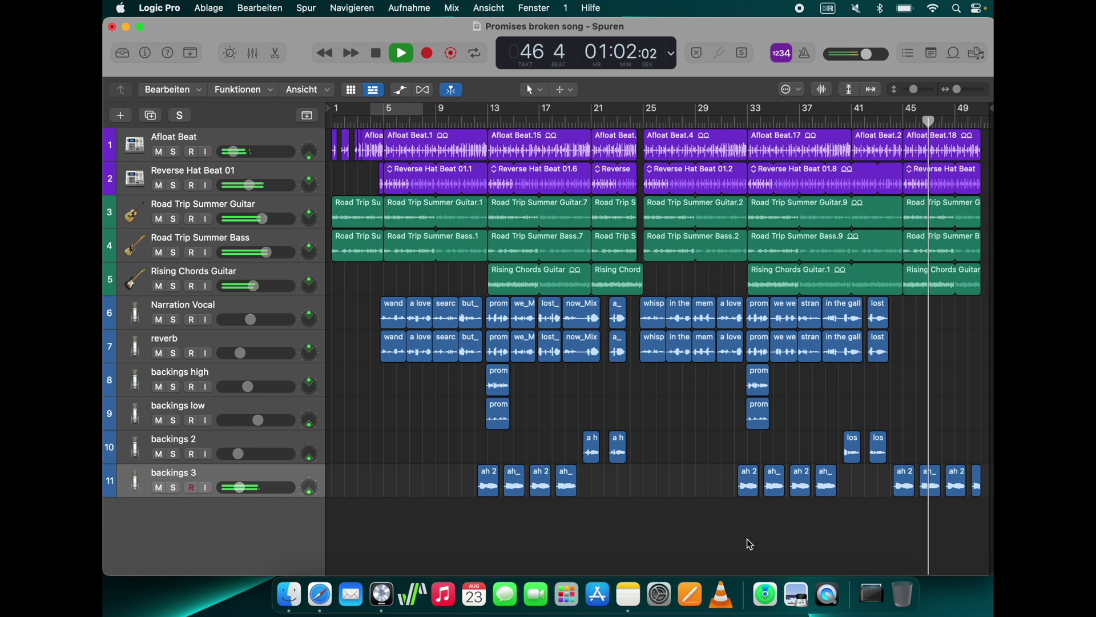
key(super+shift+5)
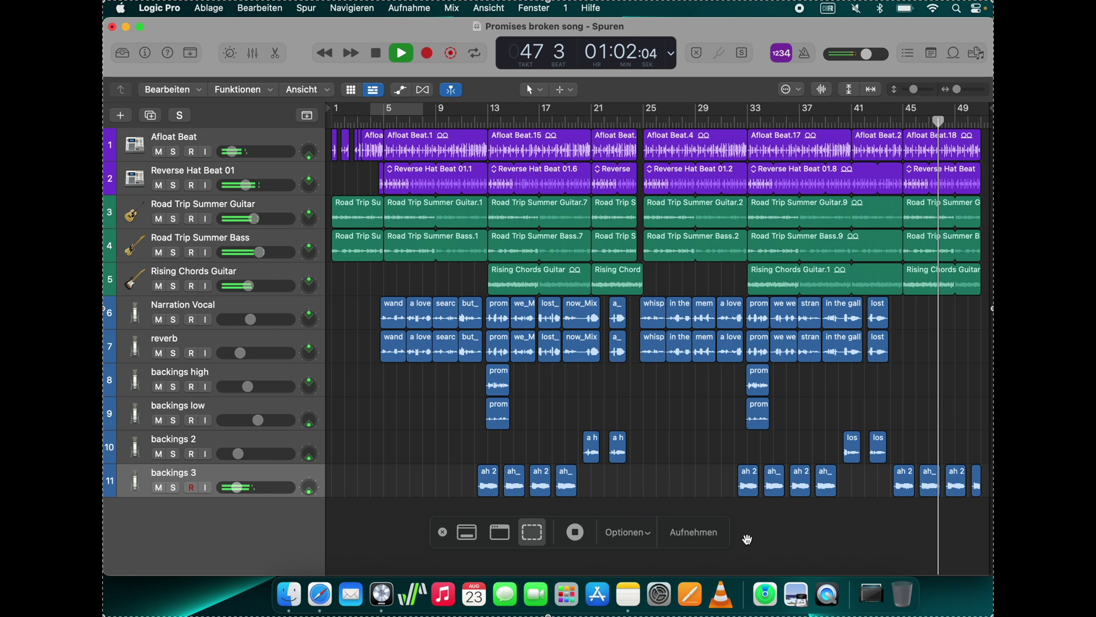